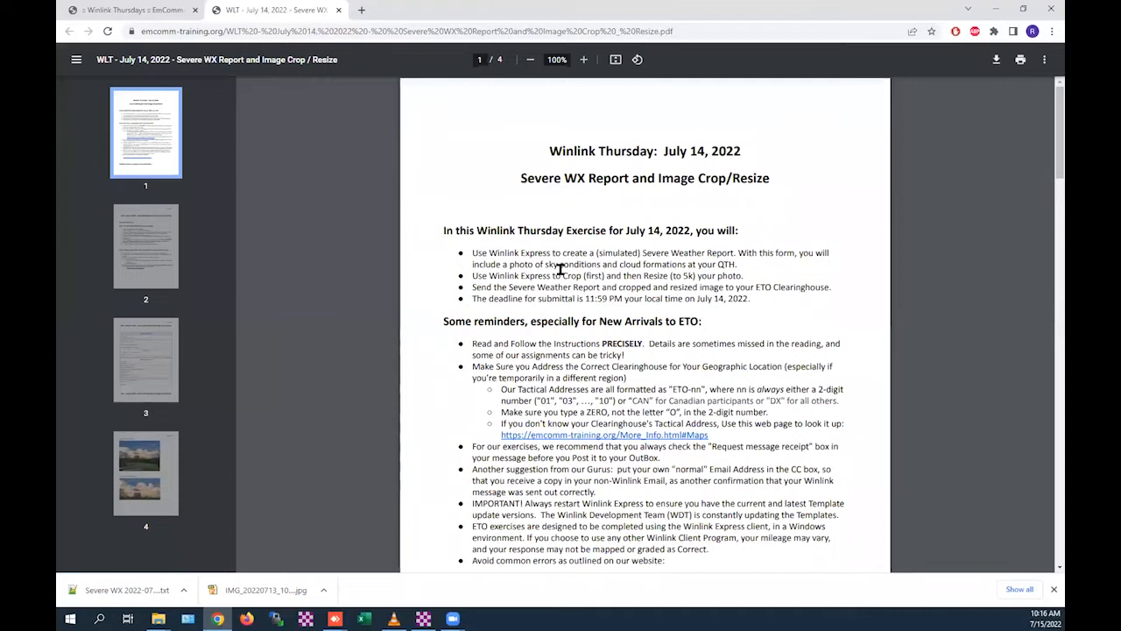
Look up the clearinghouse tactical addresses by FEMA region on the page linked in the reminders, and return to the exercise instructions
scroll(561, 272, "down", 5)
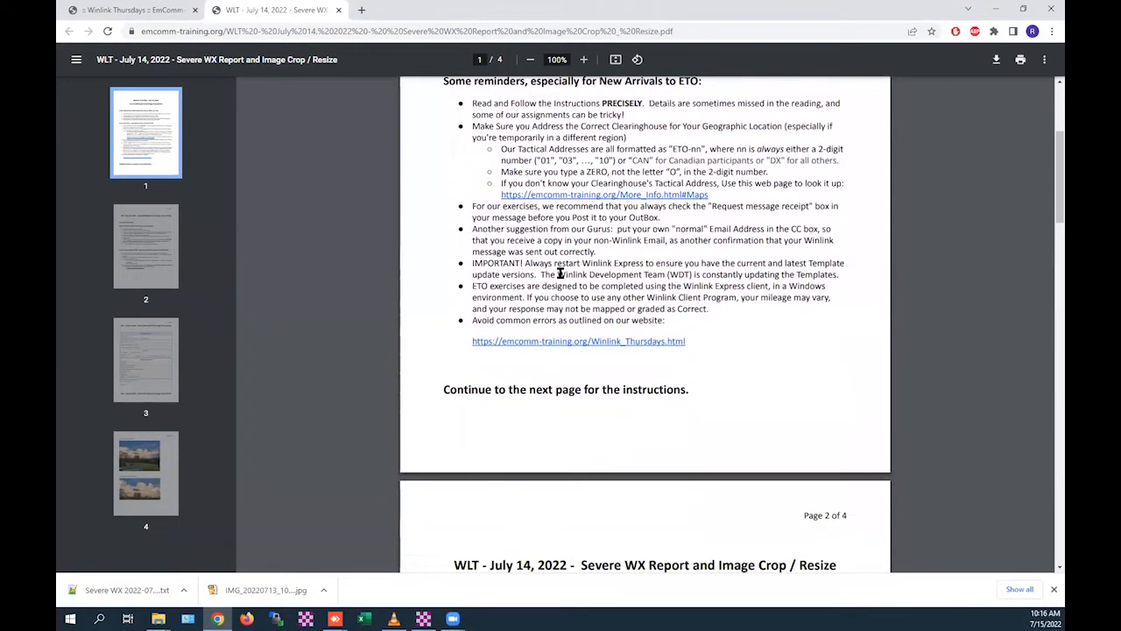
left_click(631, 201)
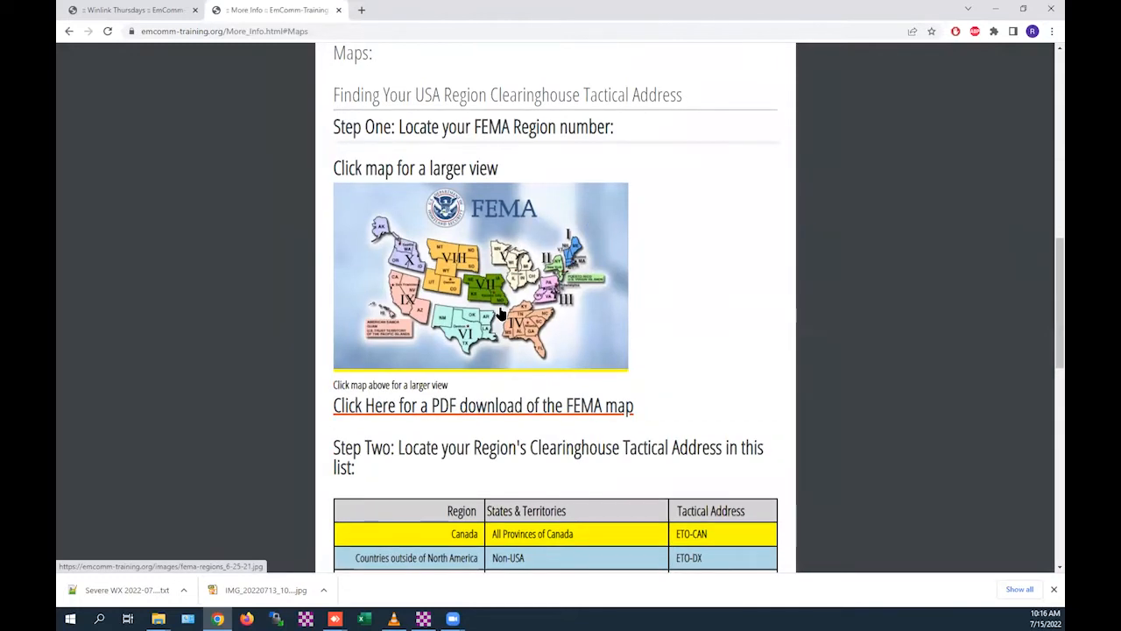
scroll(501, 314, "down", 1)
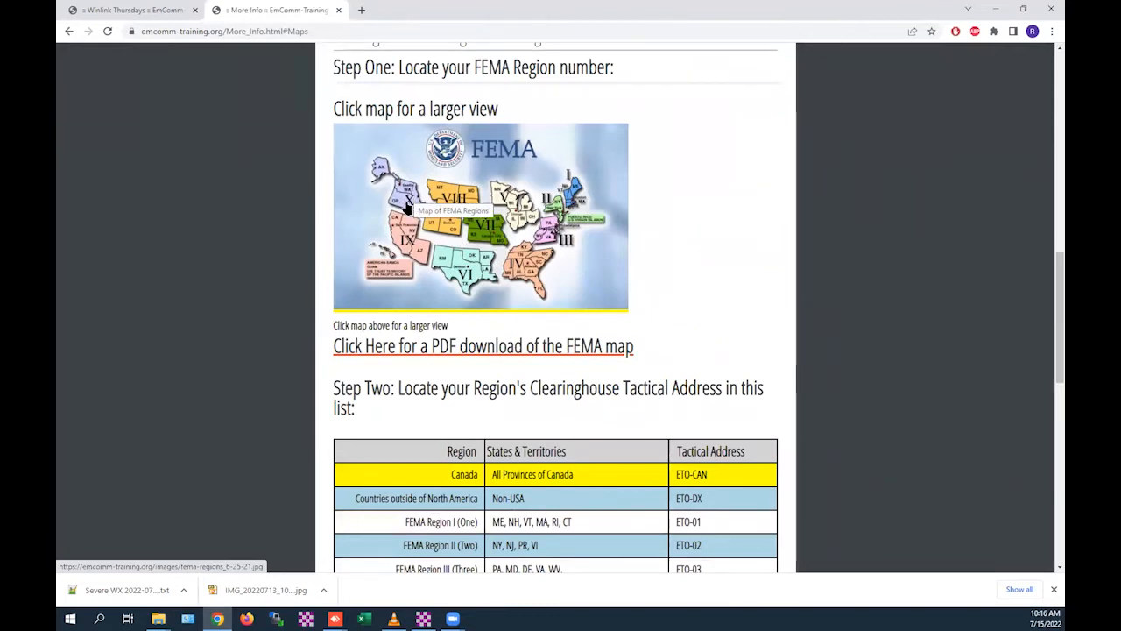
scroll(513, 298, "down", 3)
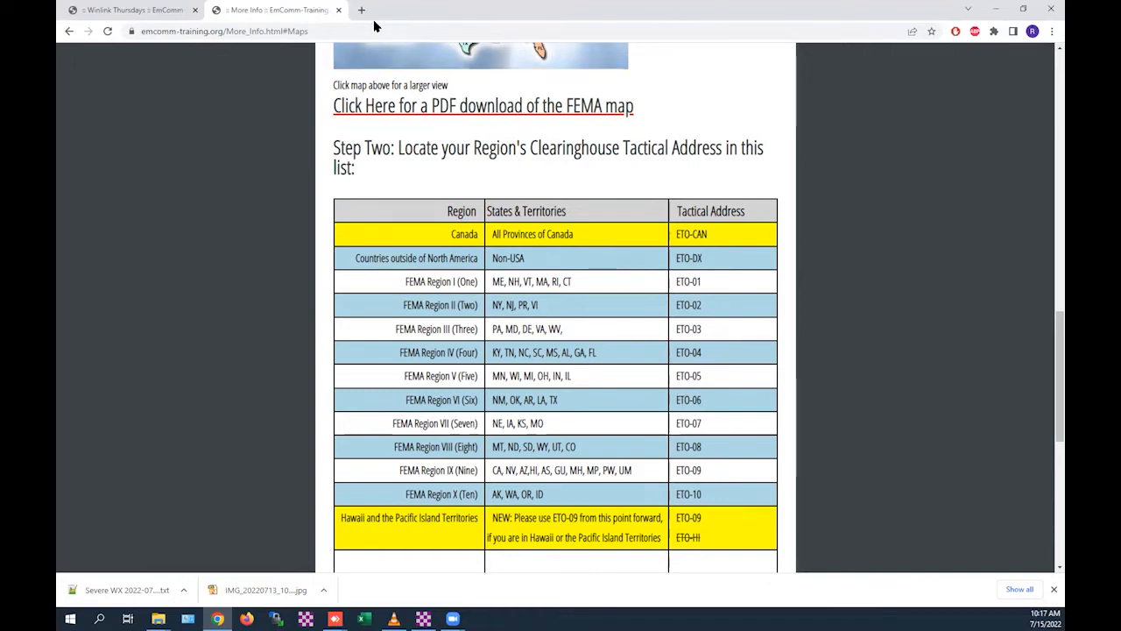
left_click(69, 32)
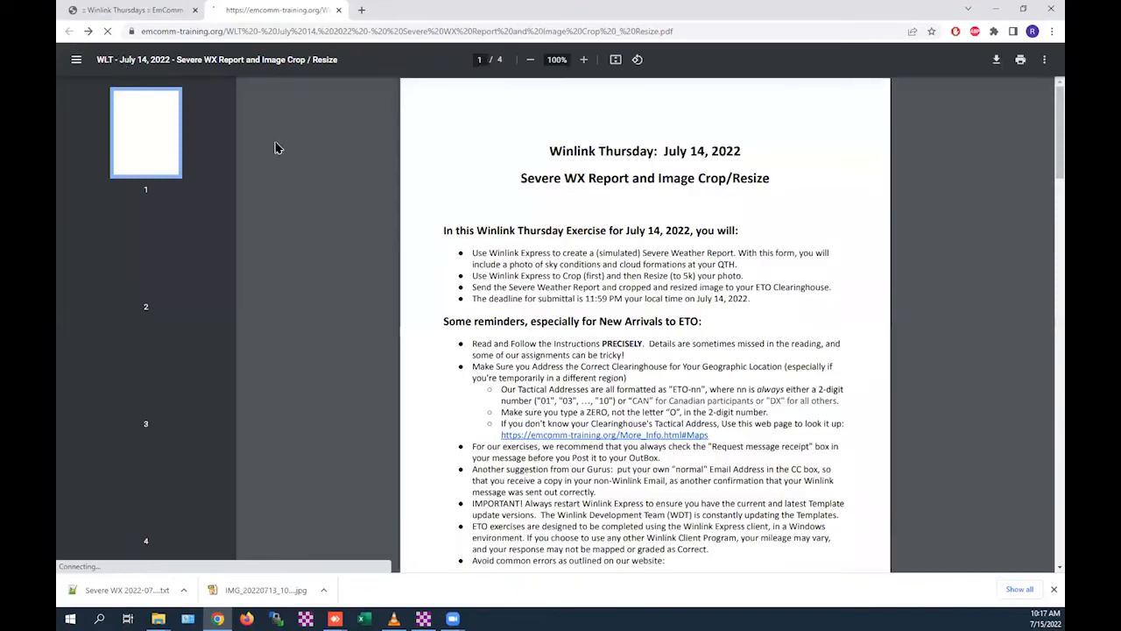
Read the exercise instructions on page 2, the sample Severe Weather Report on page 3 and the example photos on page 4
scroll(620, 300, "down", 2)
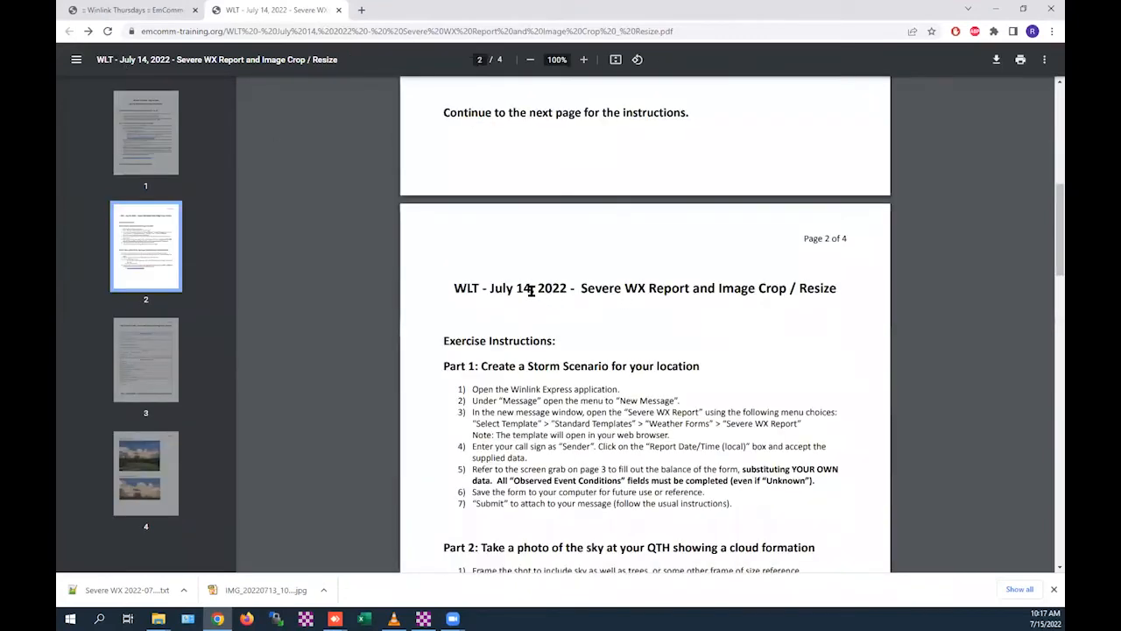
scroll(530, 289, "down", 1)
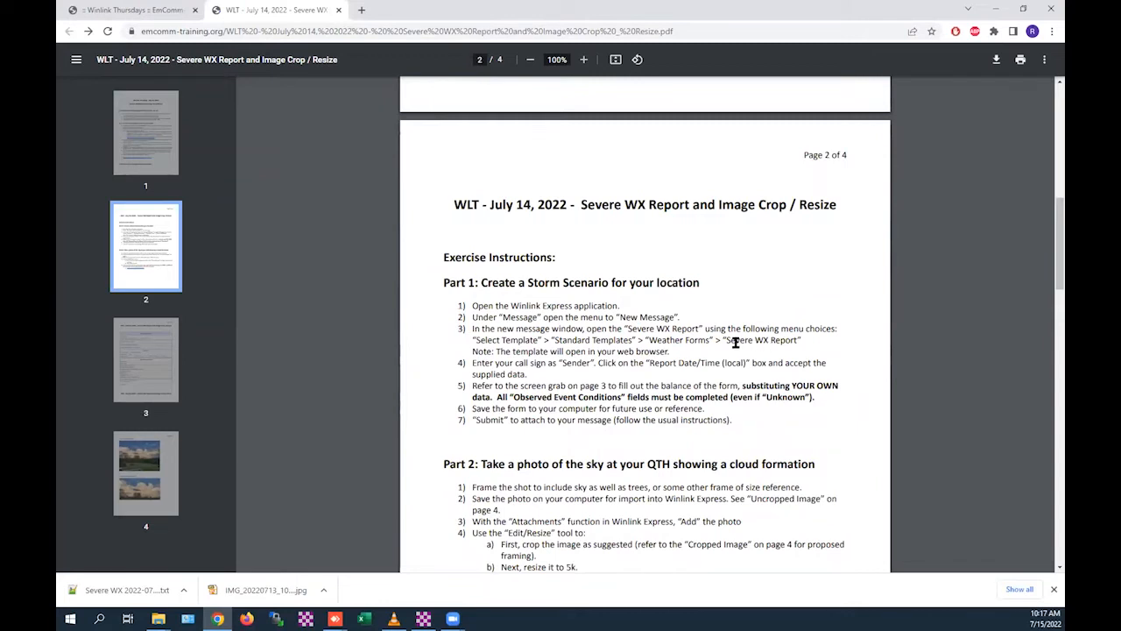
scroll(730, 346, "down", 3)
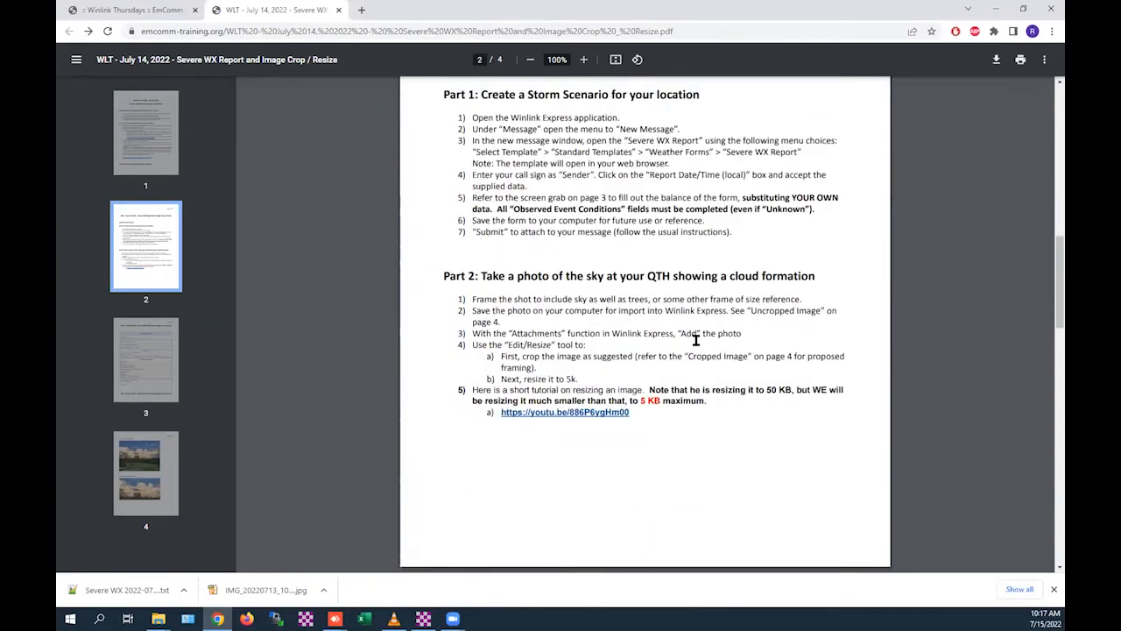
left_click_drag(633, 347, 698, 349)
scroll(678, 407, "down", 6)
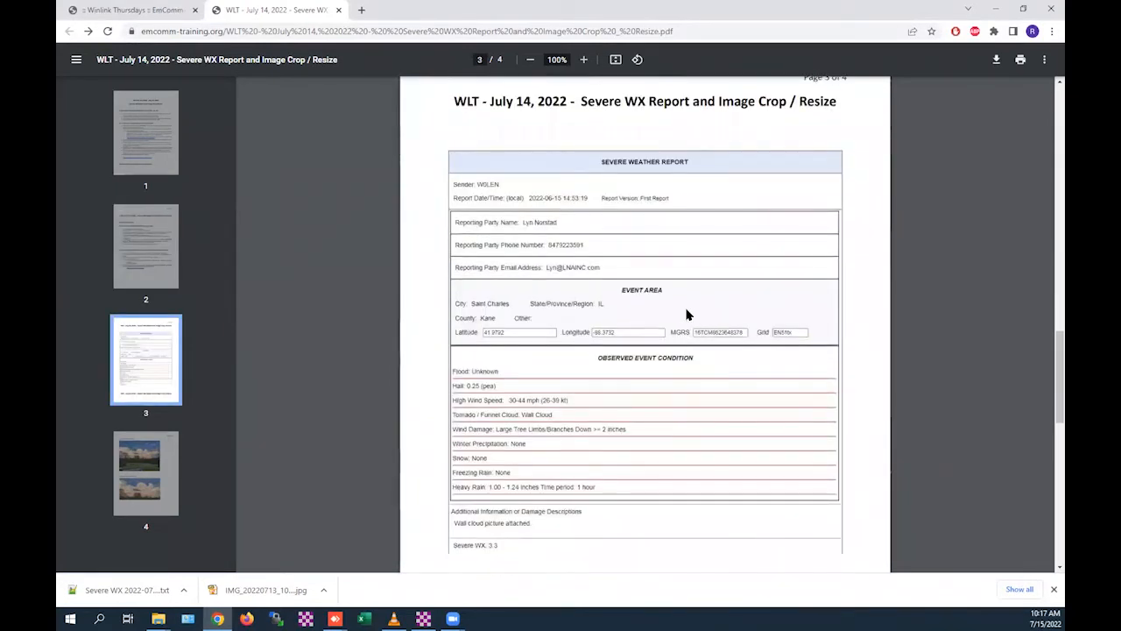
scroll(687, 314, "down", 3)
scroll(687, 314, "down", 3)
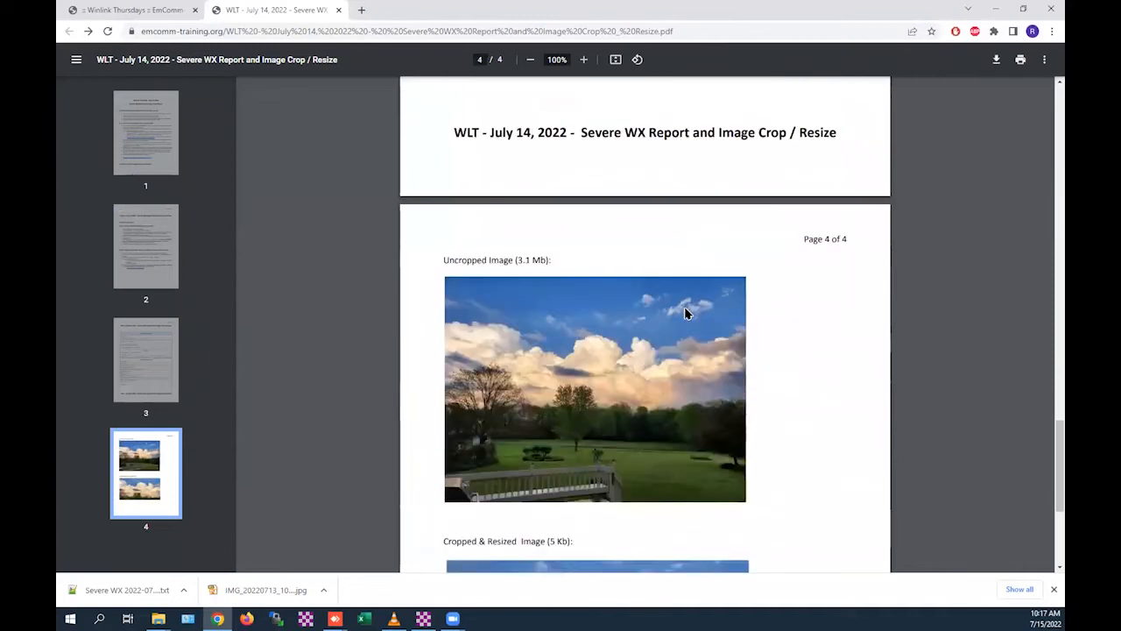
Switch to Winlink Express, create a new message and load the Severe WX Report template from the standard Weather Forms
left_click(995, 13)
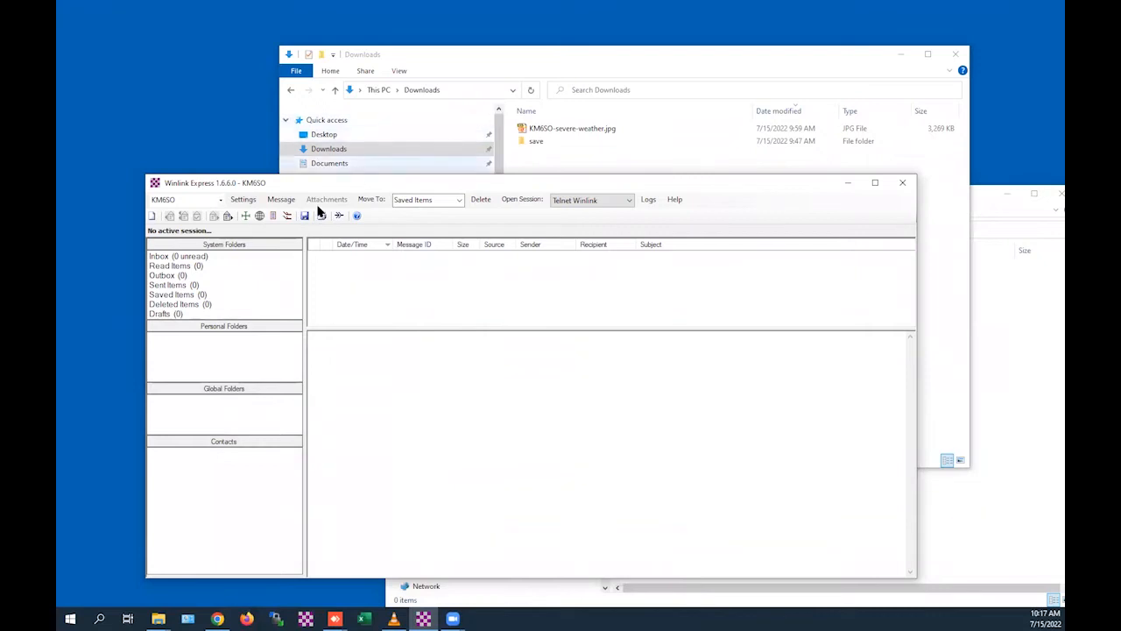
left_click(152, 217)
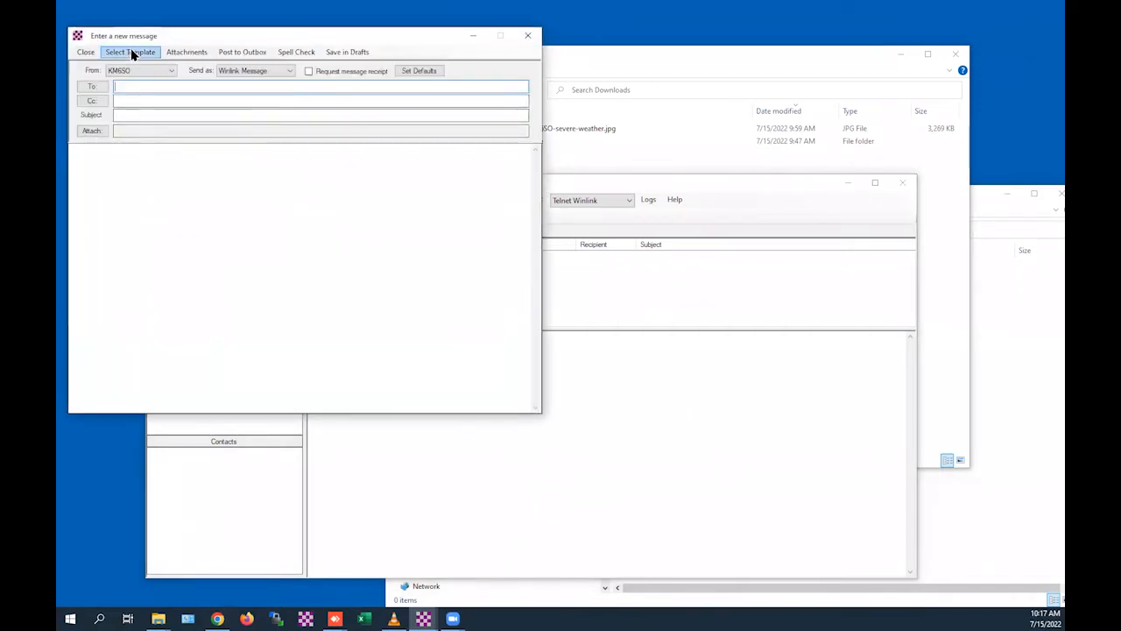
left_click(133, 53)
left_click(198, 106)
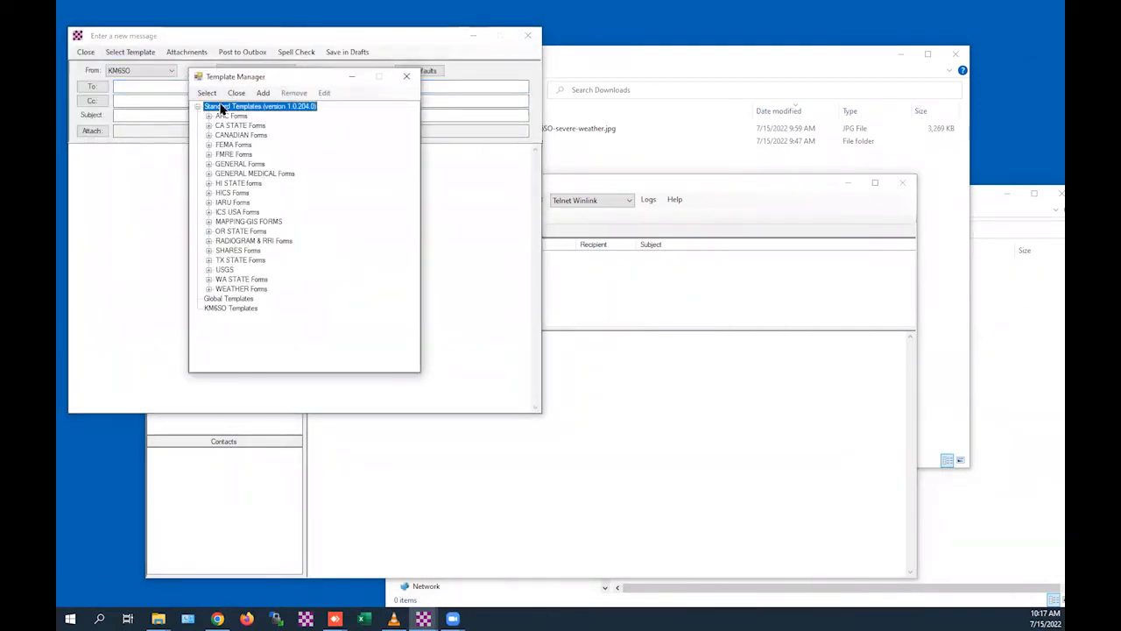
left_click(209, 289)
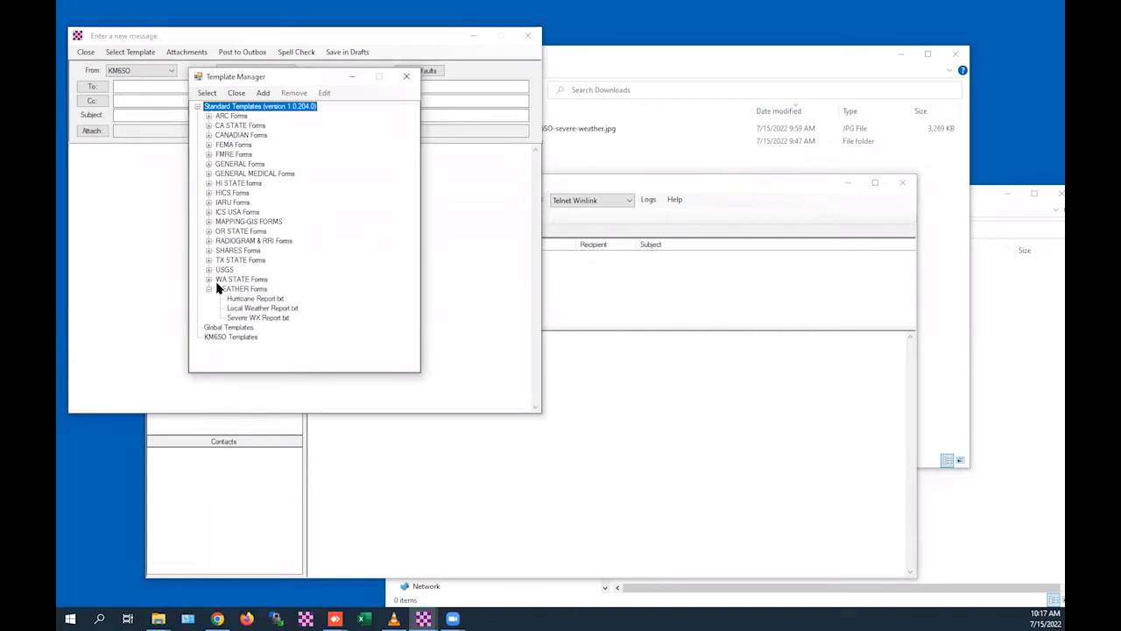
left_click(257, 318)
double_click(258, 318)
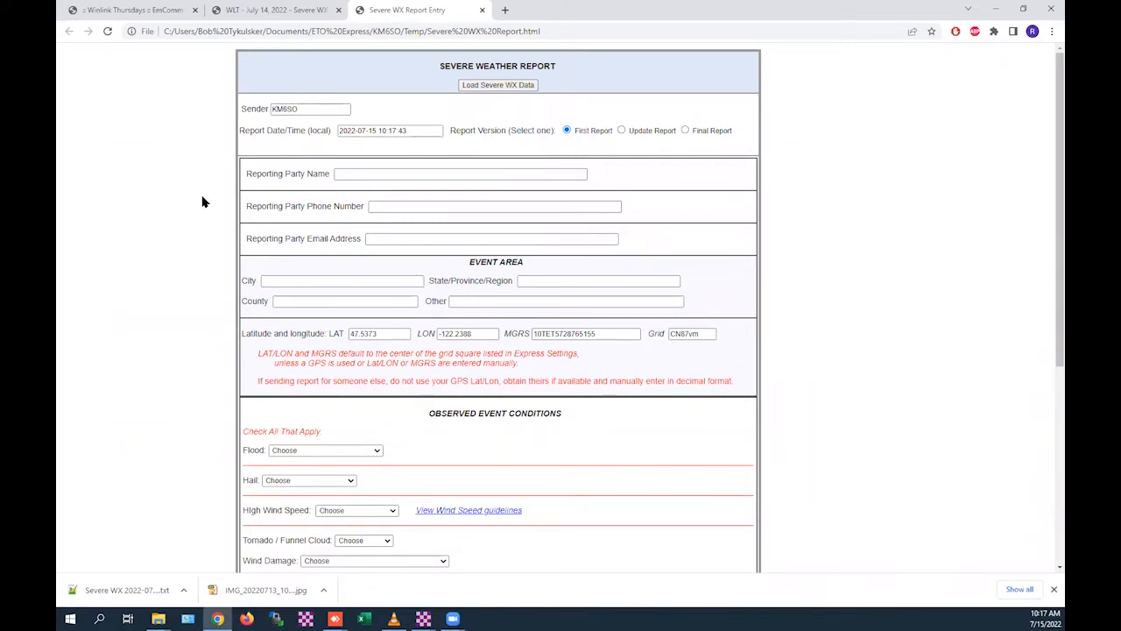
Clear the prefilled Report Date/Time value in the Severe Weather Report form
left_click(284, 105)
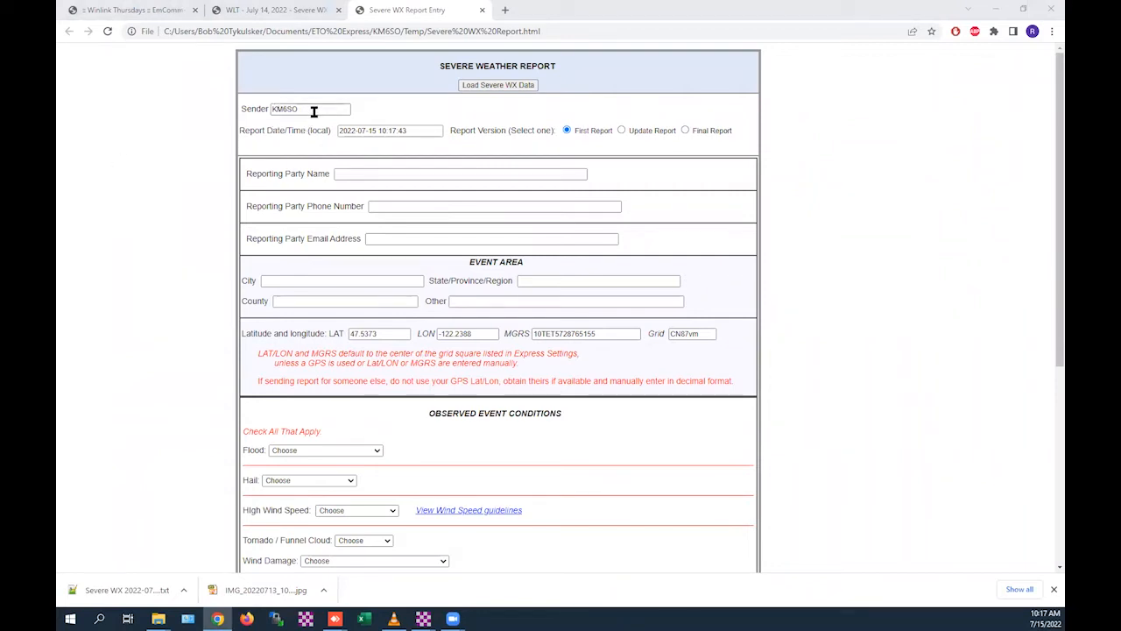
left_click_drag(438, 131, 282, 131)
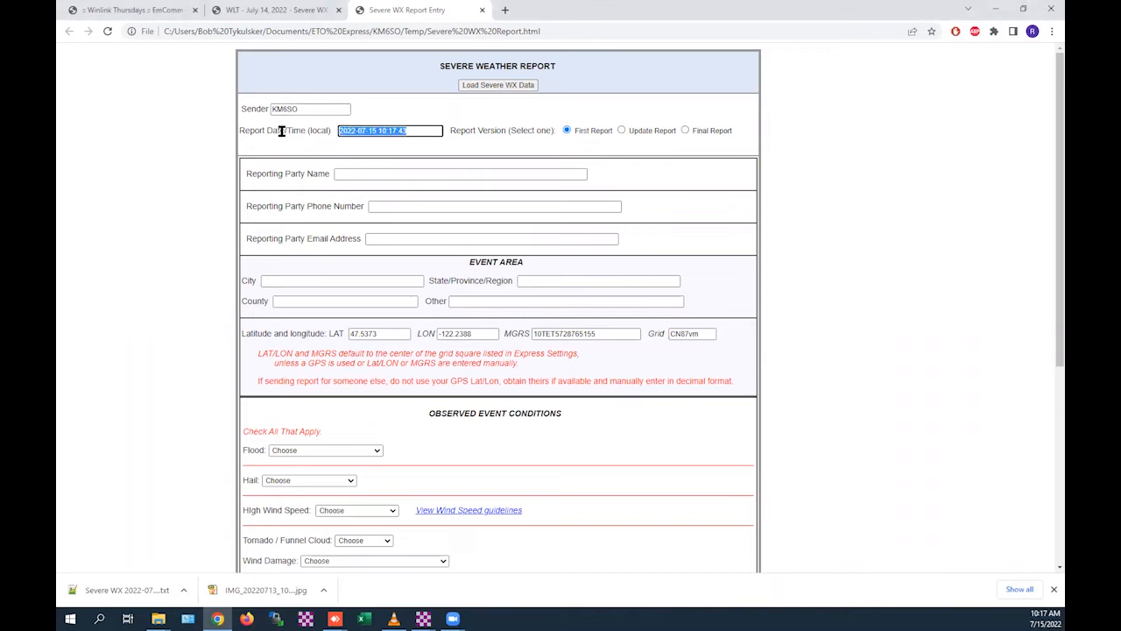
key("Delete")
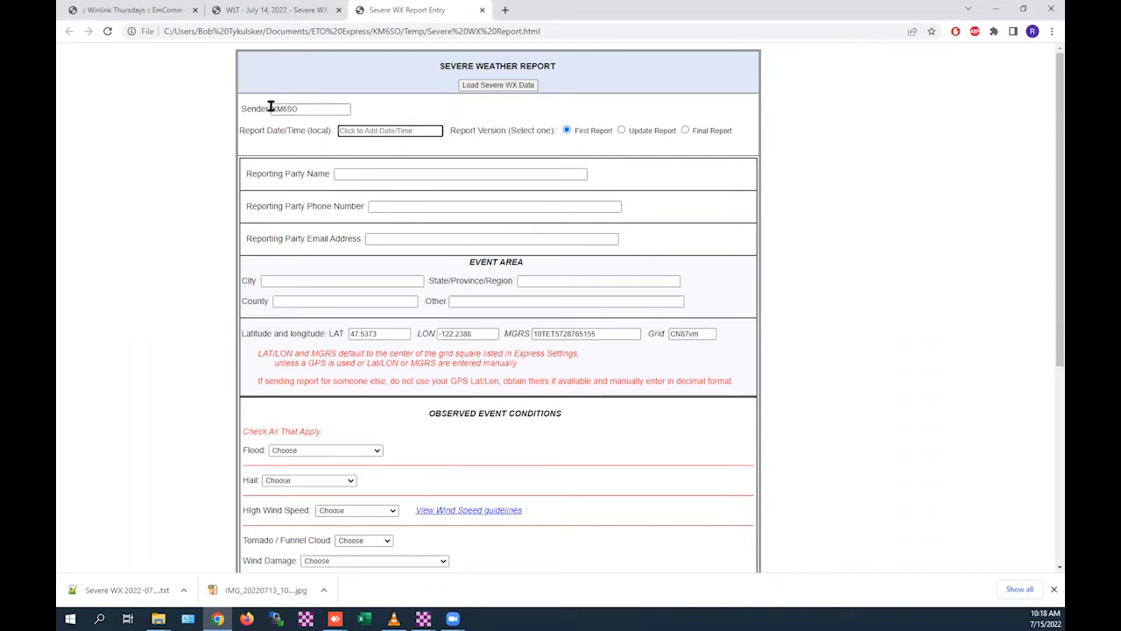
Fill in the reporting party's name, phone number and email address with the suggested entries
left_click(381, 172)
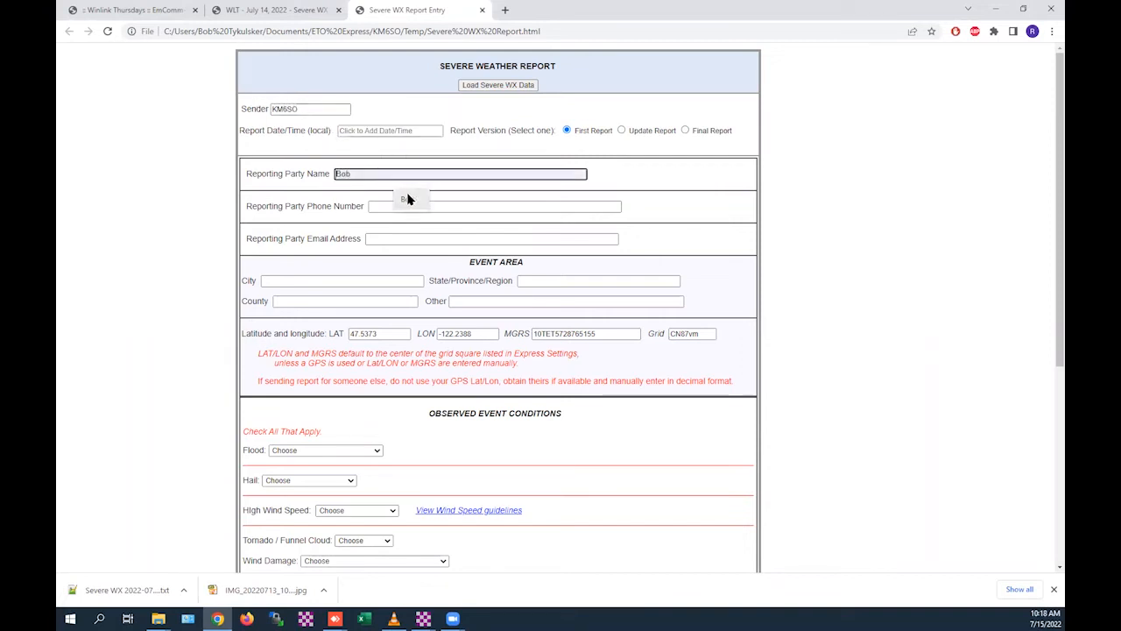
left_click(408, 200)
left_click(406, 206)
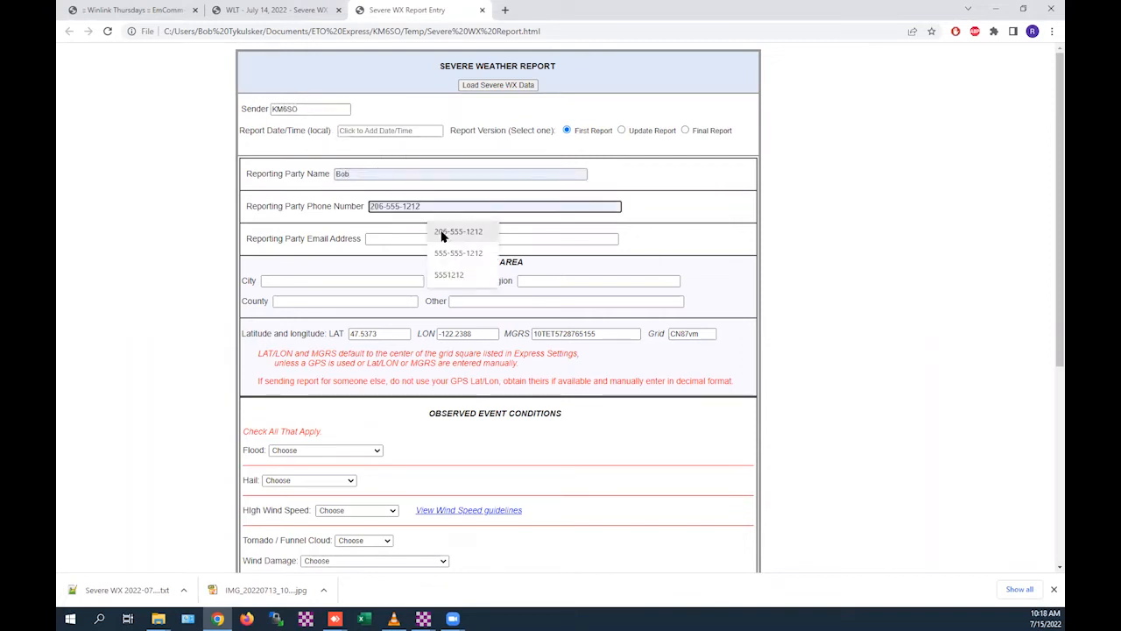
left_click(443, 233)
left_click(406, 238)
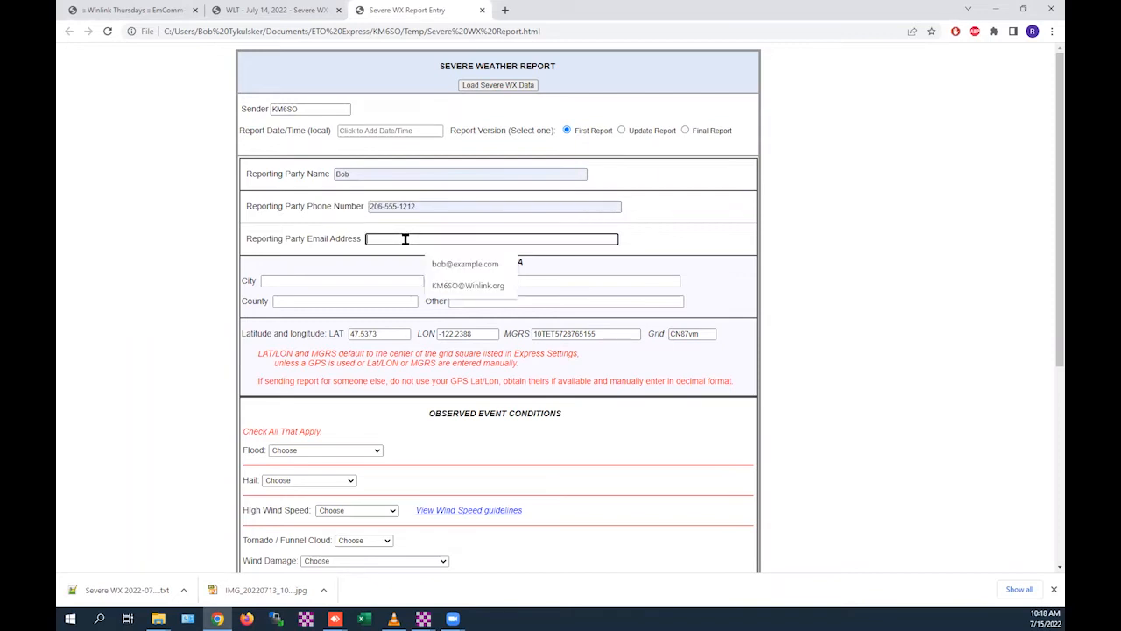
left_click(451, 266)
Fill in the event area with city Mercer Island, state WA and county King
left_click(371, 281)
left_click(375, 308)
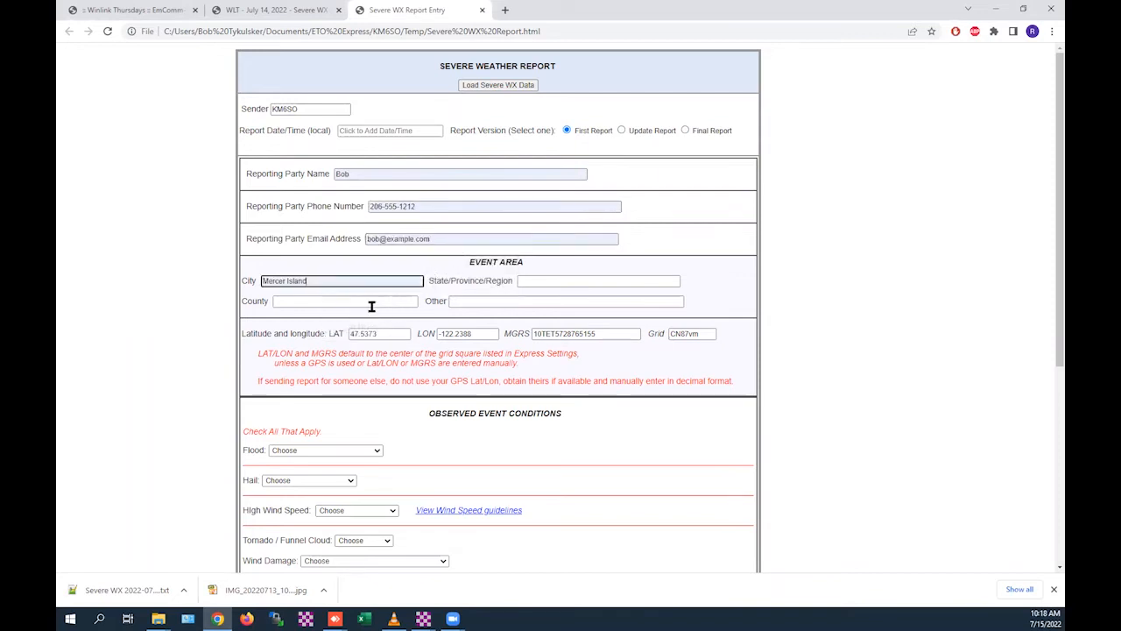
left_click(530, 281)
left_click(601, 306)
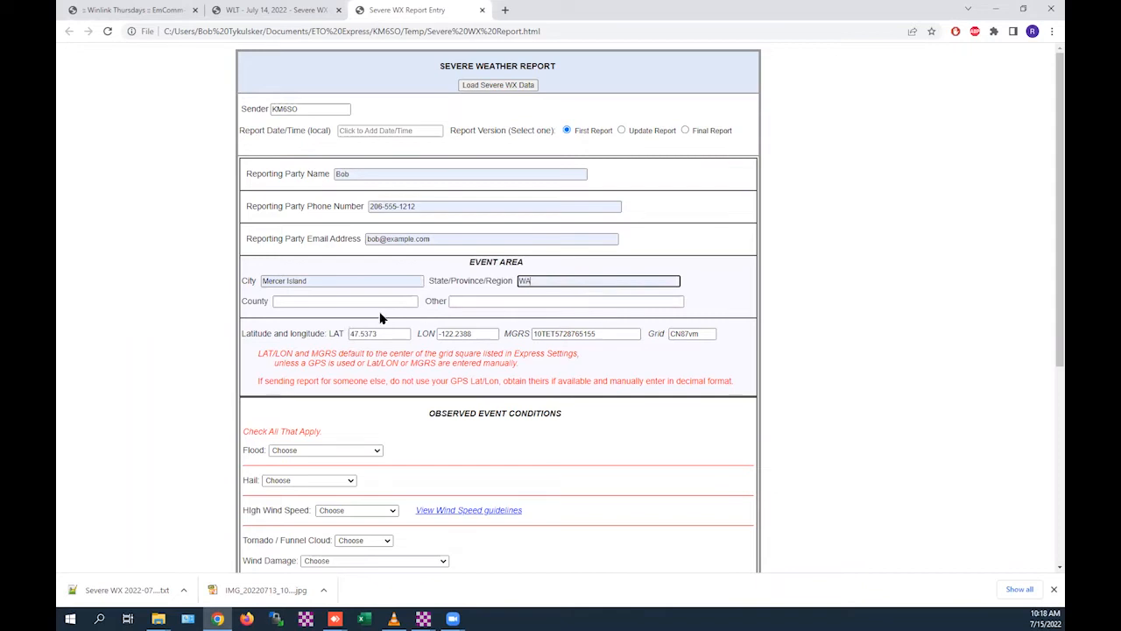
left_click(365, 302)
left_click(349, 327)
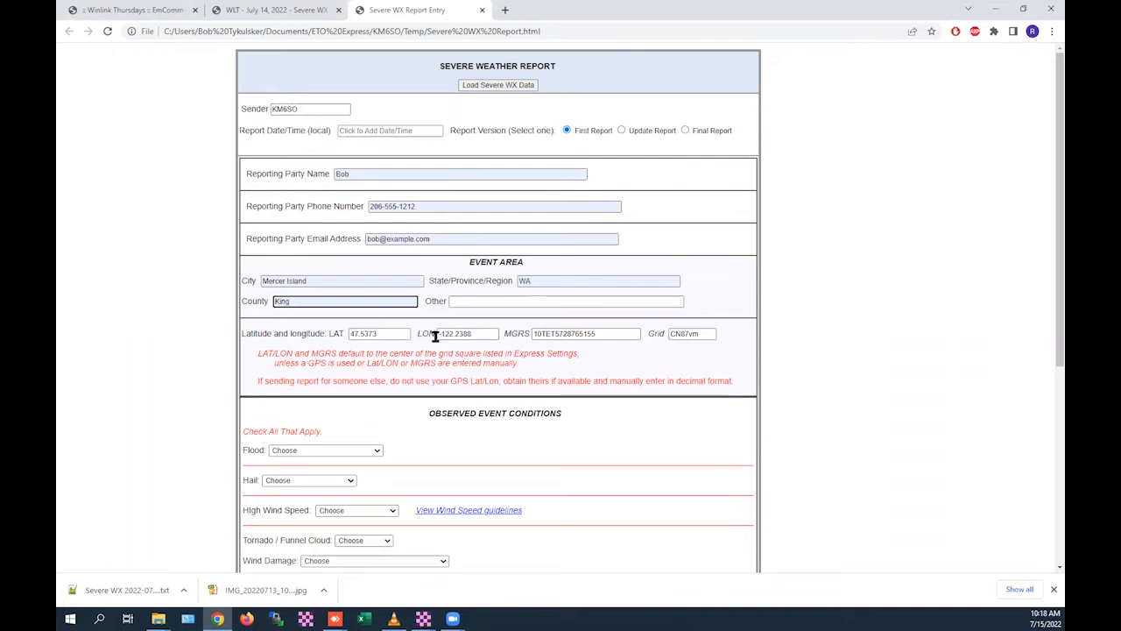
Set the observed Flood, Hail and High Wind Speed conditions to Unknown
scroll(376, 332, "down", 4)
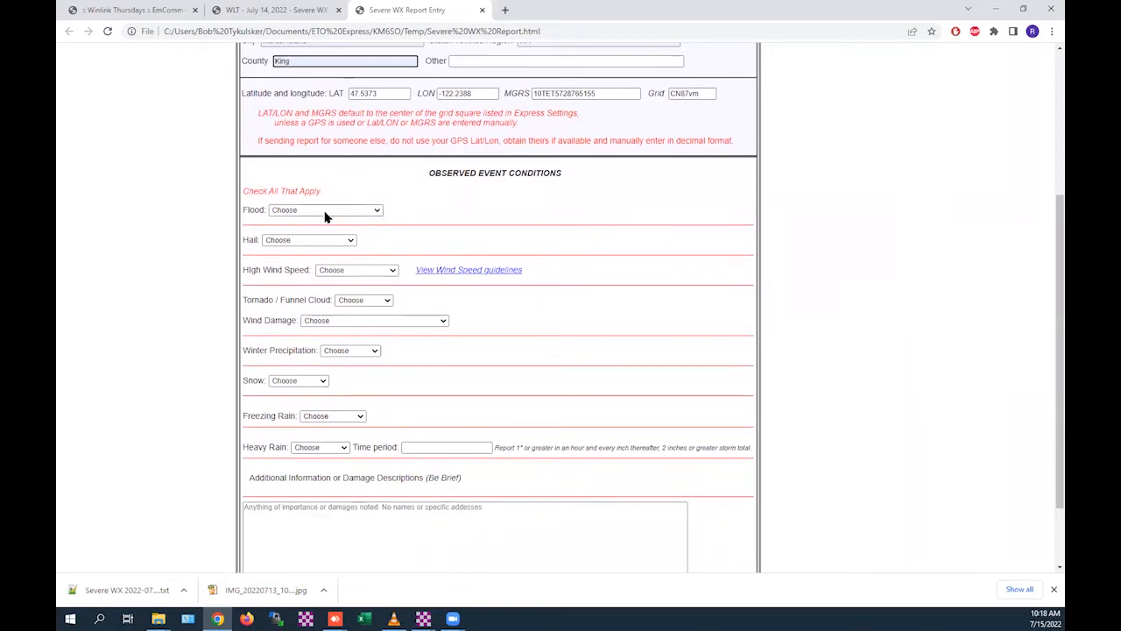
left_click(326, 213)
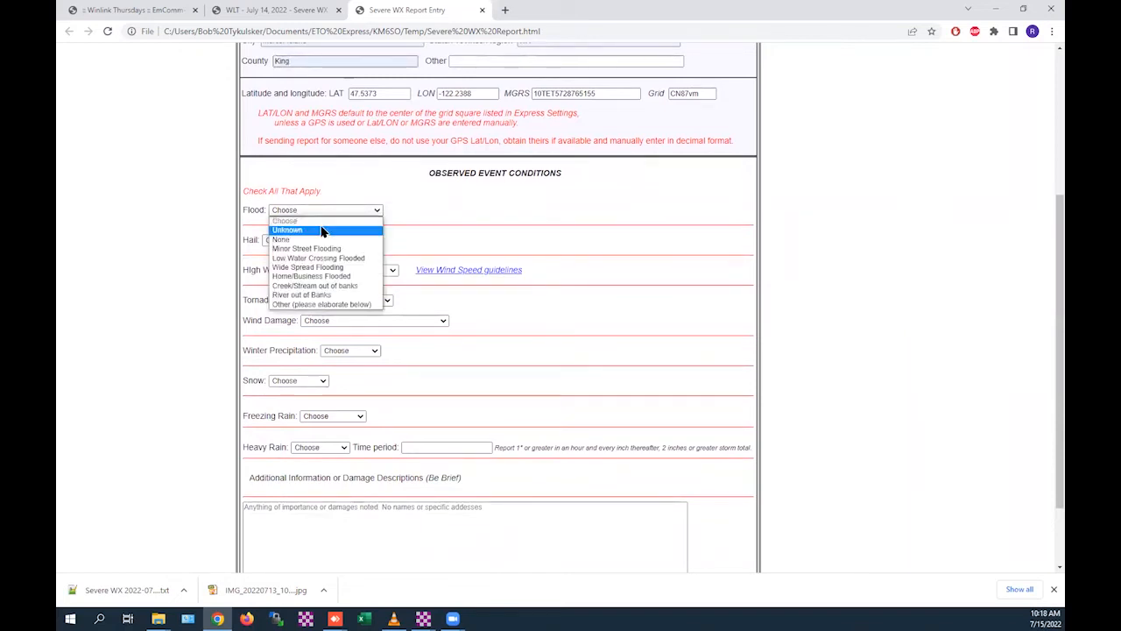
left_click(318, 229)
left_click(296, 242)
left_click(295, 261)
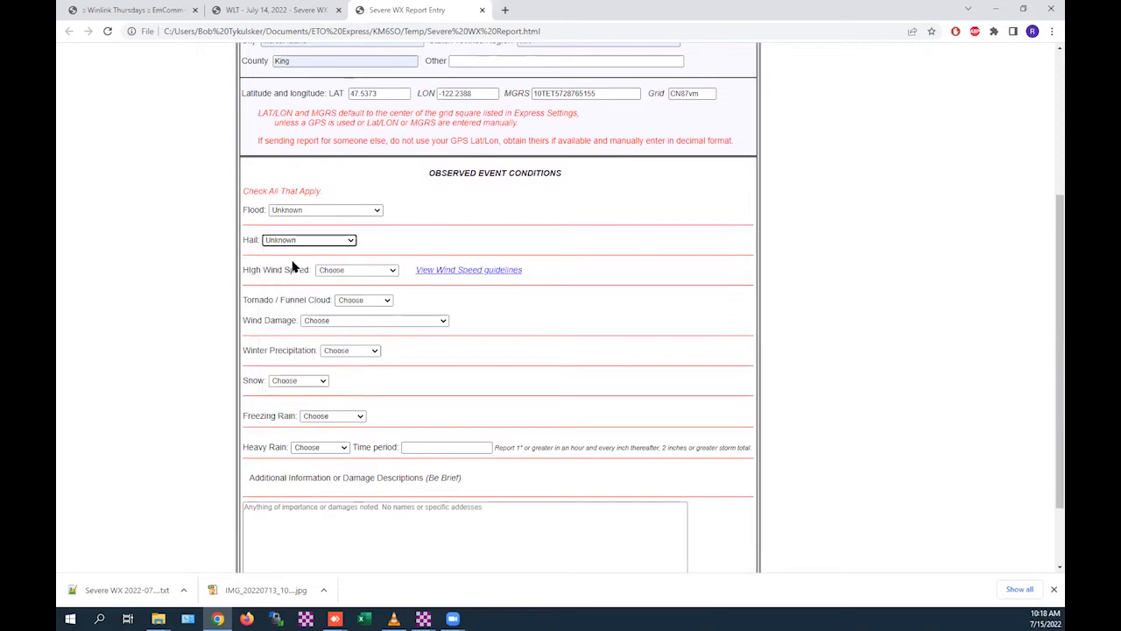
left_click(340, 272)
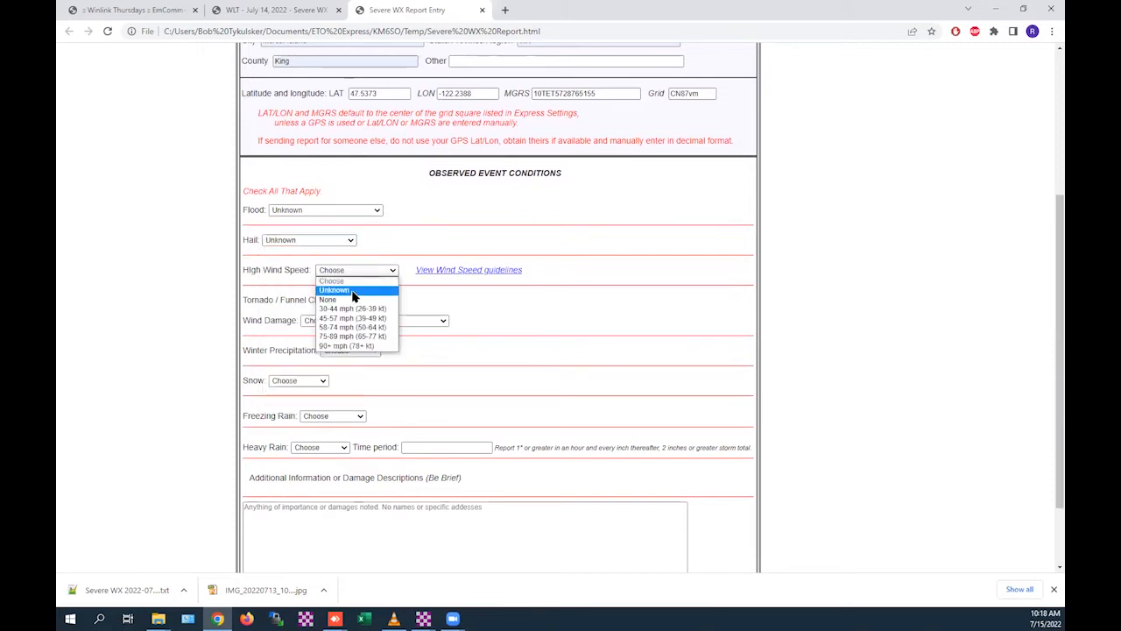
left_click(353, 292)
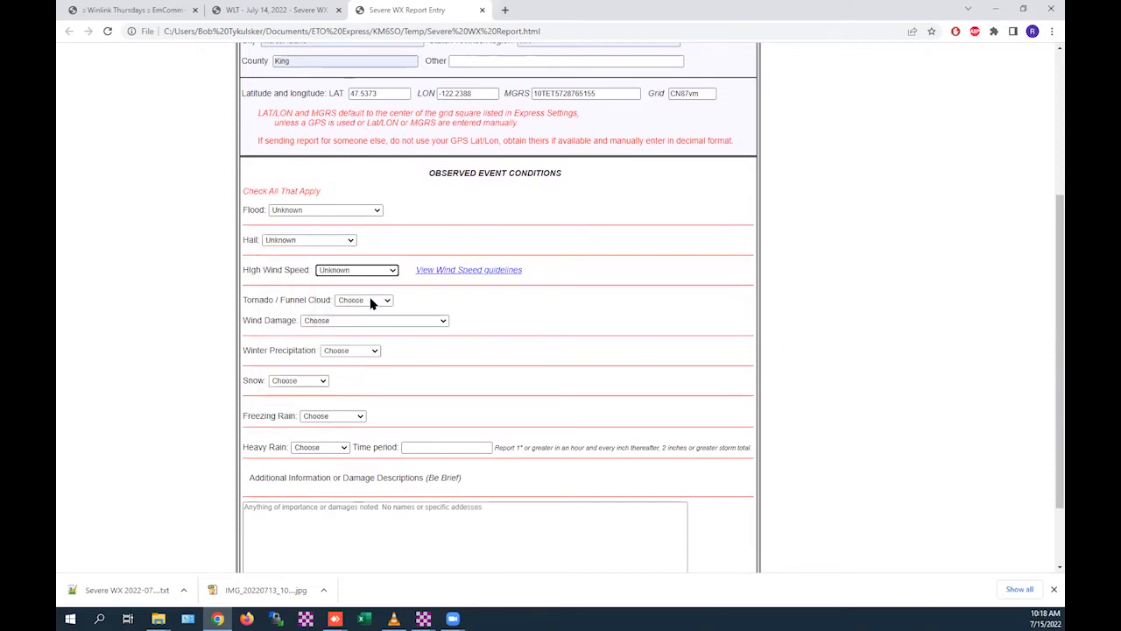
Set Tornado / Funnel Cloud, Wind Damage and Winter Precipitation to Unknown
left_click(371, 301)
left_click(366, 321)
left_click(349, 321)
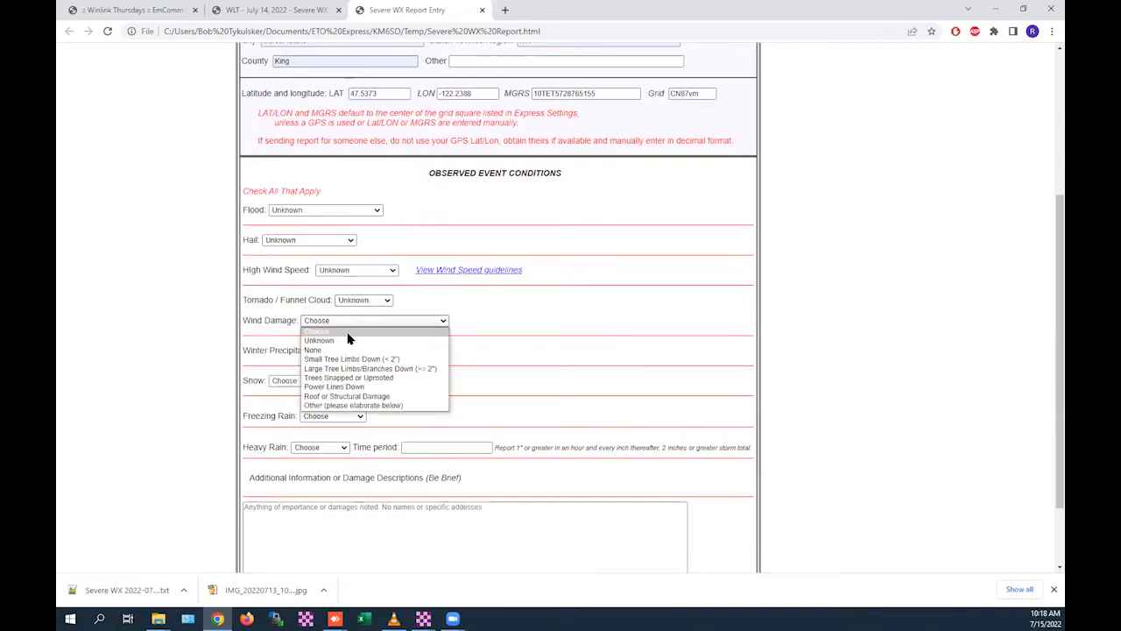
left_click(347, 341)
left_click(333, 354)
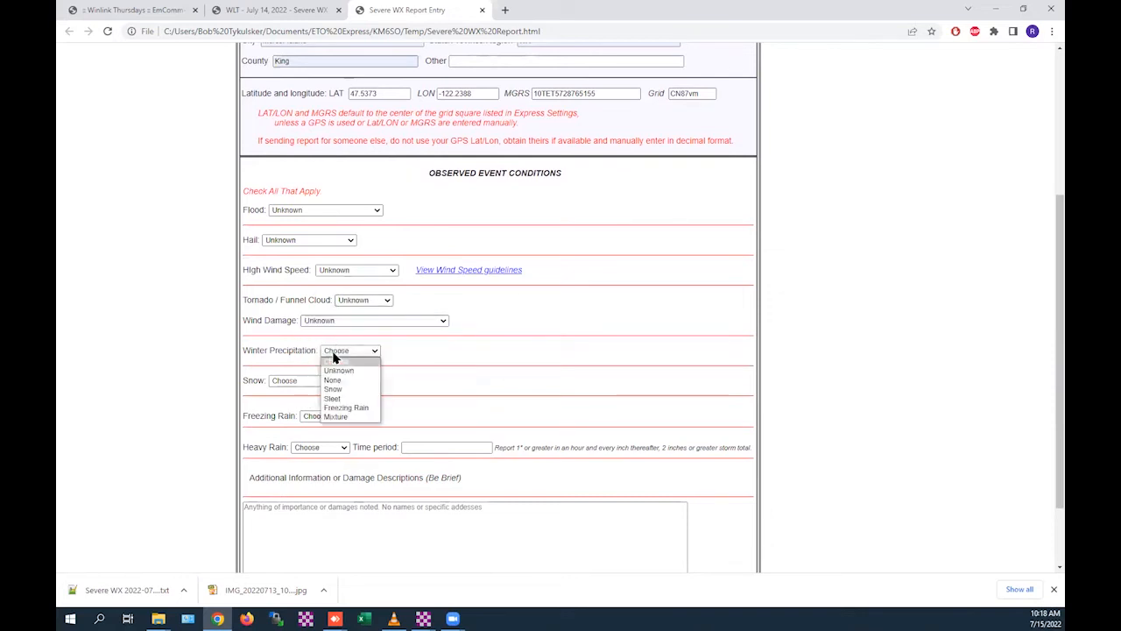
left_click(341, 377)
Set Snow, Freezing Rain and Heavy Rain to Unknown
left_click(296, 382)
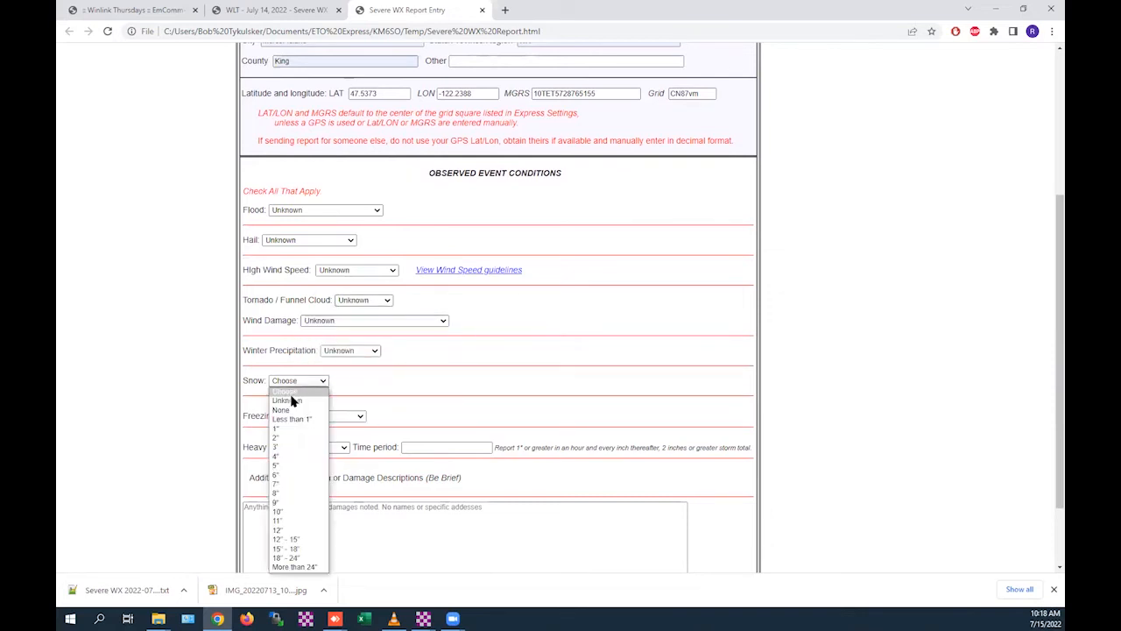
left_click(287, 399)
left_click(309, 419)
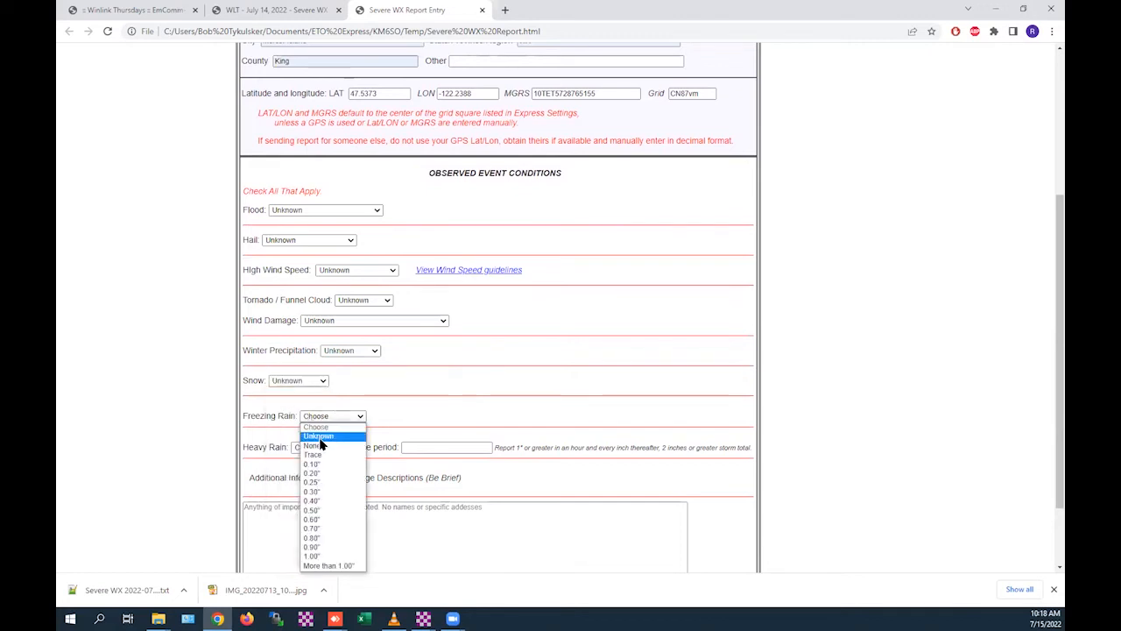
left_click(320, 436)
left_click(320, 449)
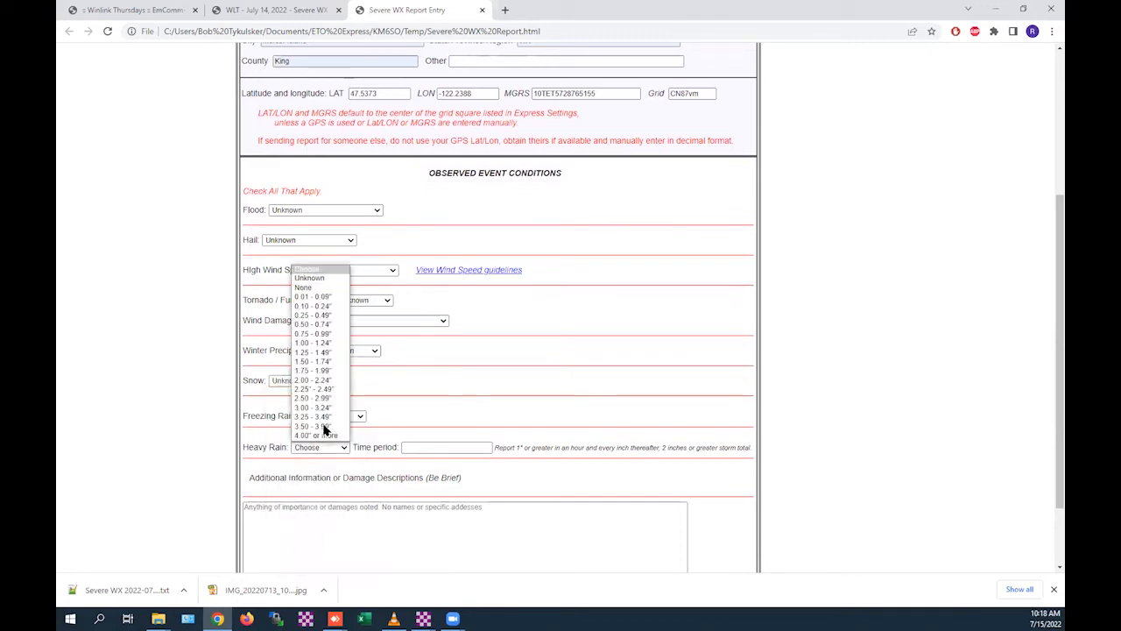
left_click(320, 275)
left_click(408, 446)
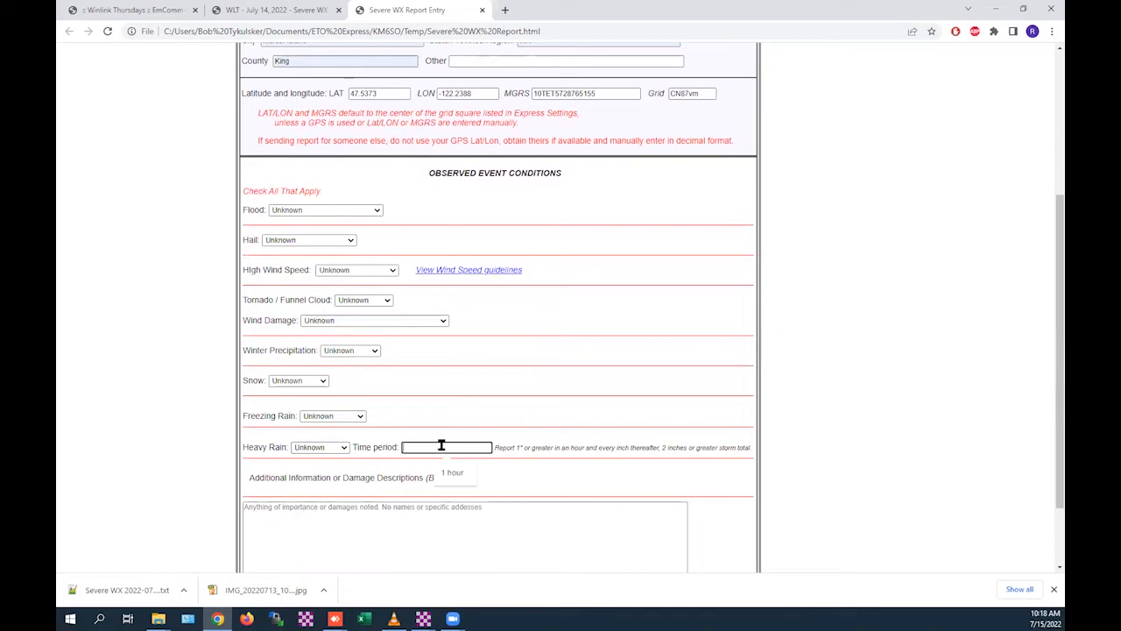
type("m")
scroll(411, 433, "down", 1)
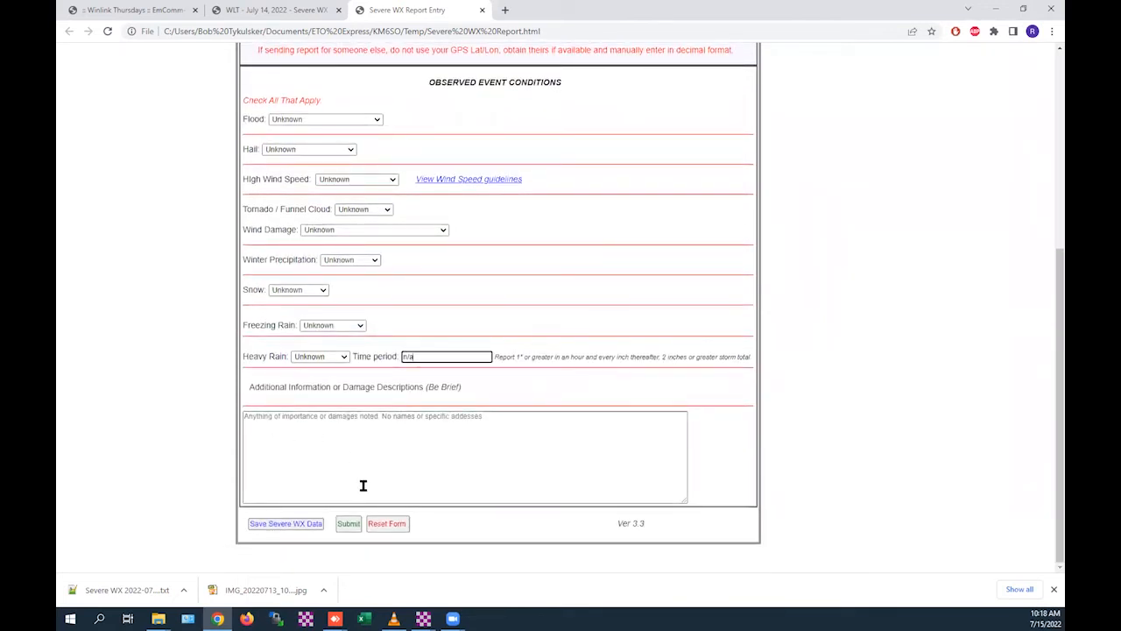
left_click(269, 525)
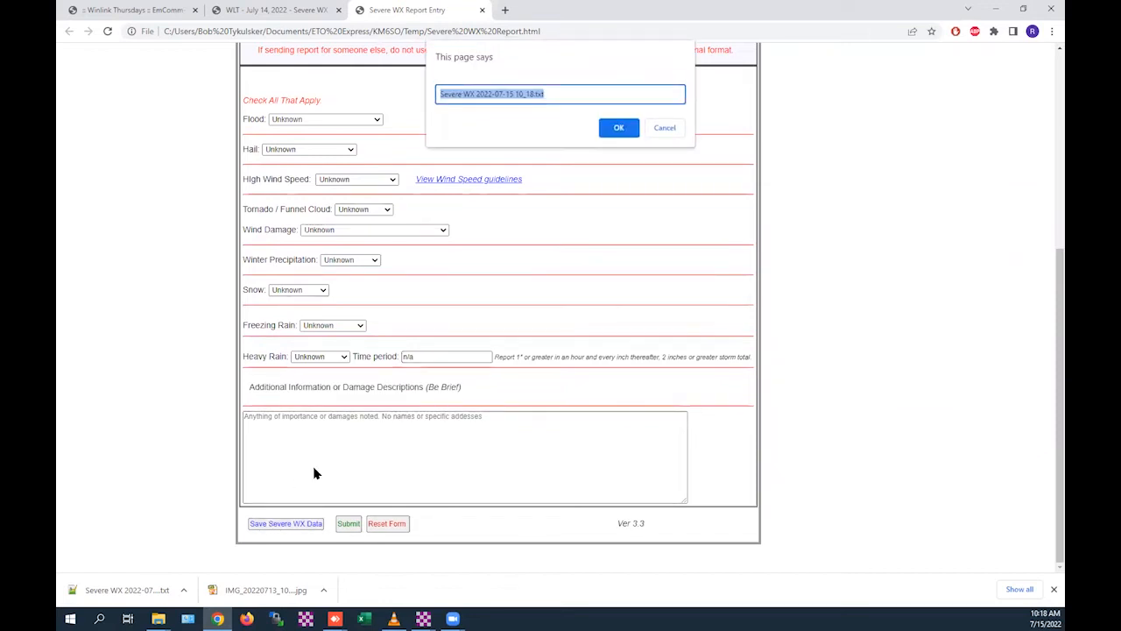
left_click(618, 128)
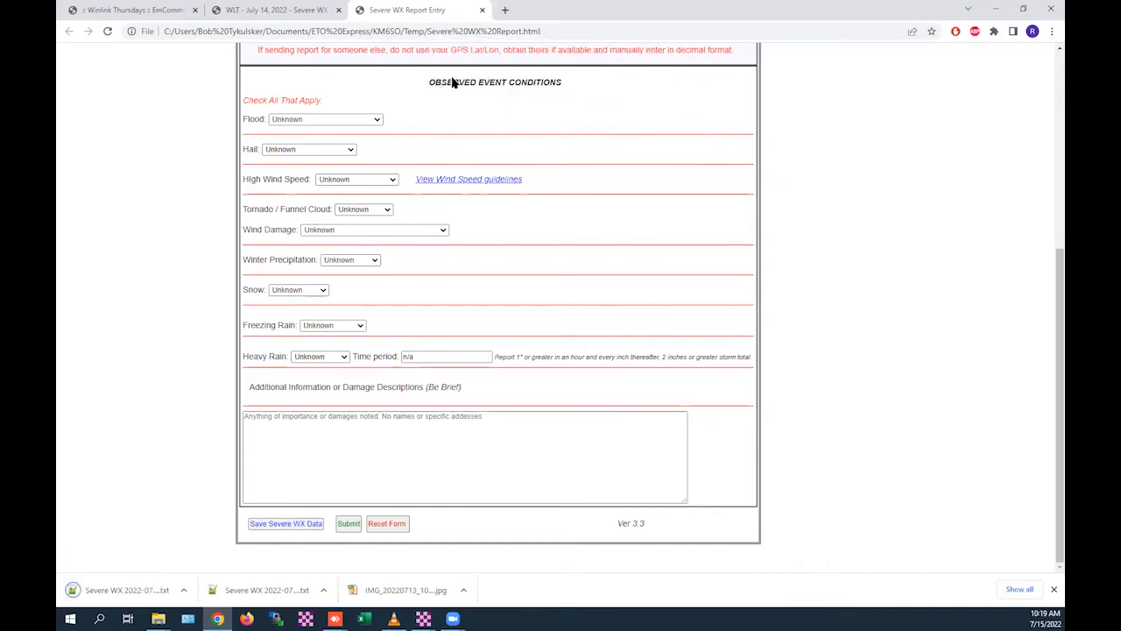
left_click(483, 9)
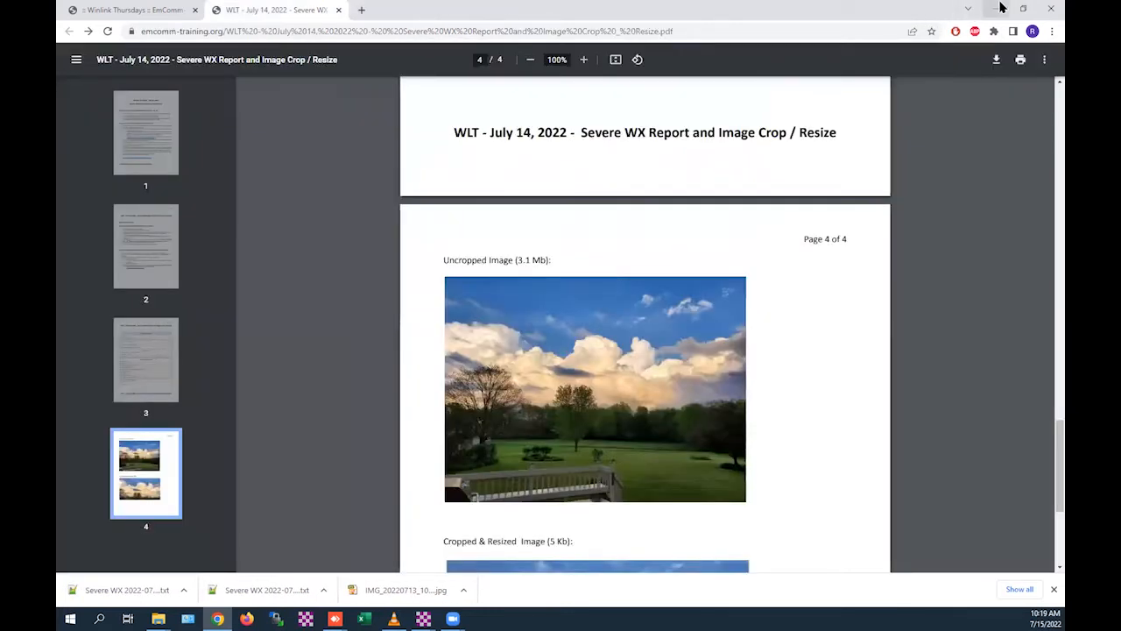
left_click(996, 9)
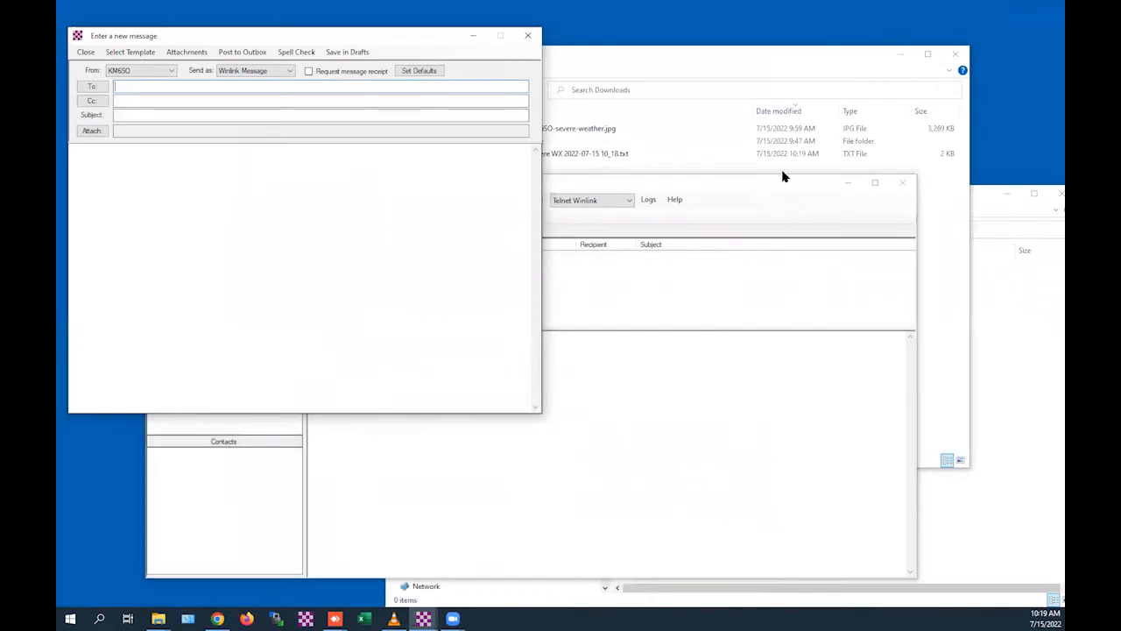
left_click(637, 110)
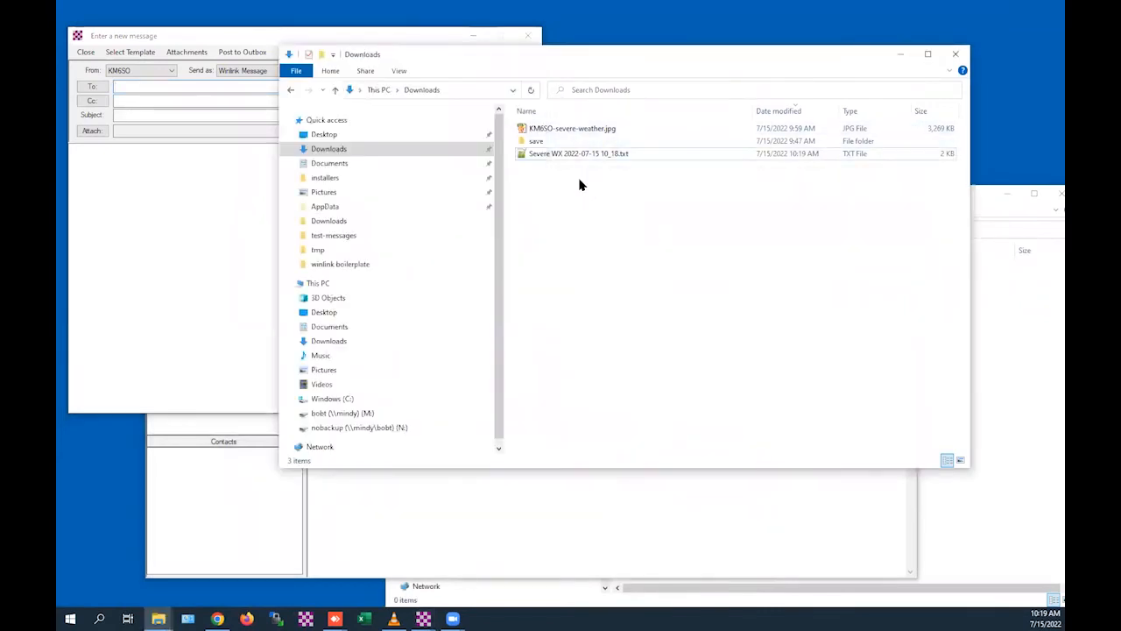
left_click(550, 155)
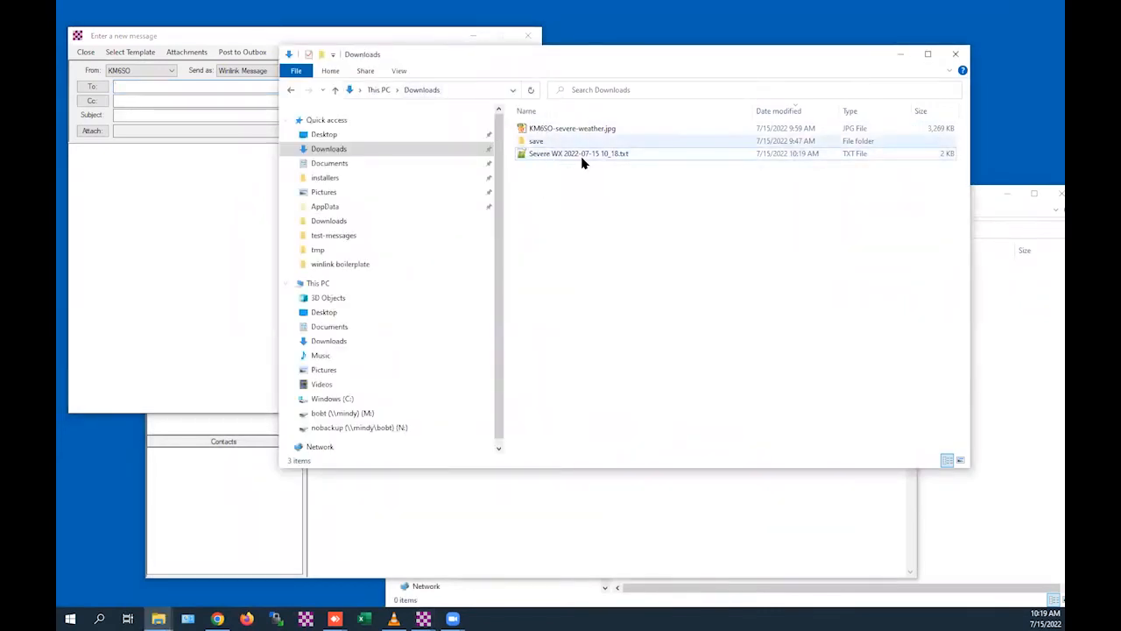
left_click(574, 158)
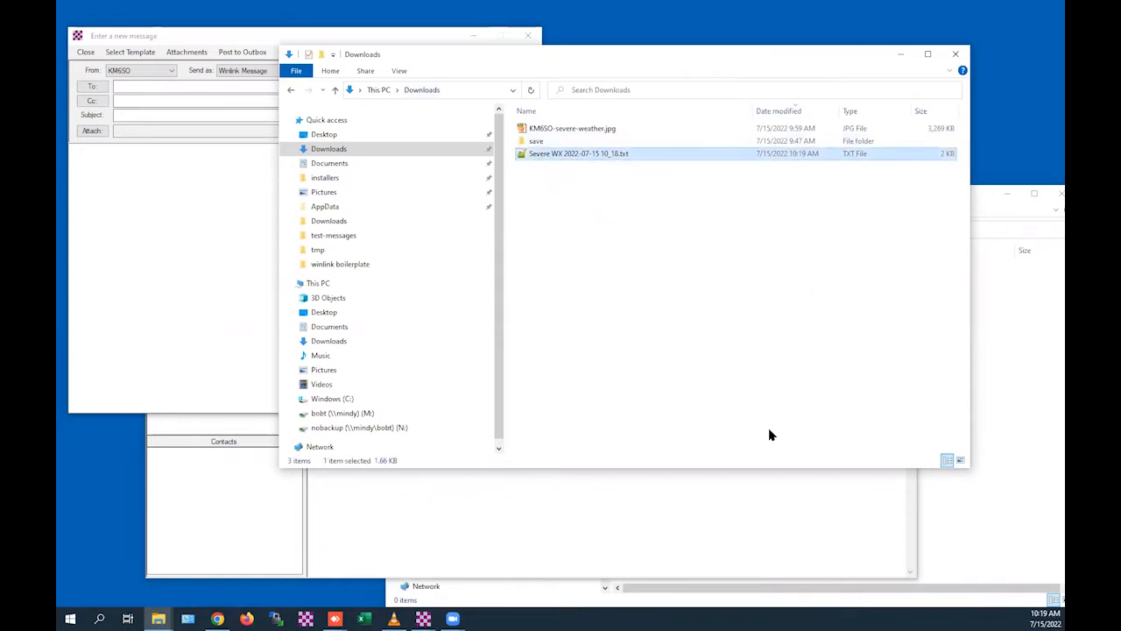
left_click(995, 473)
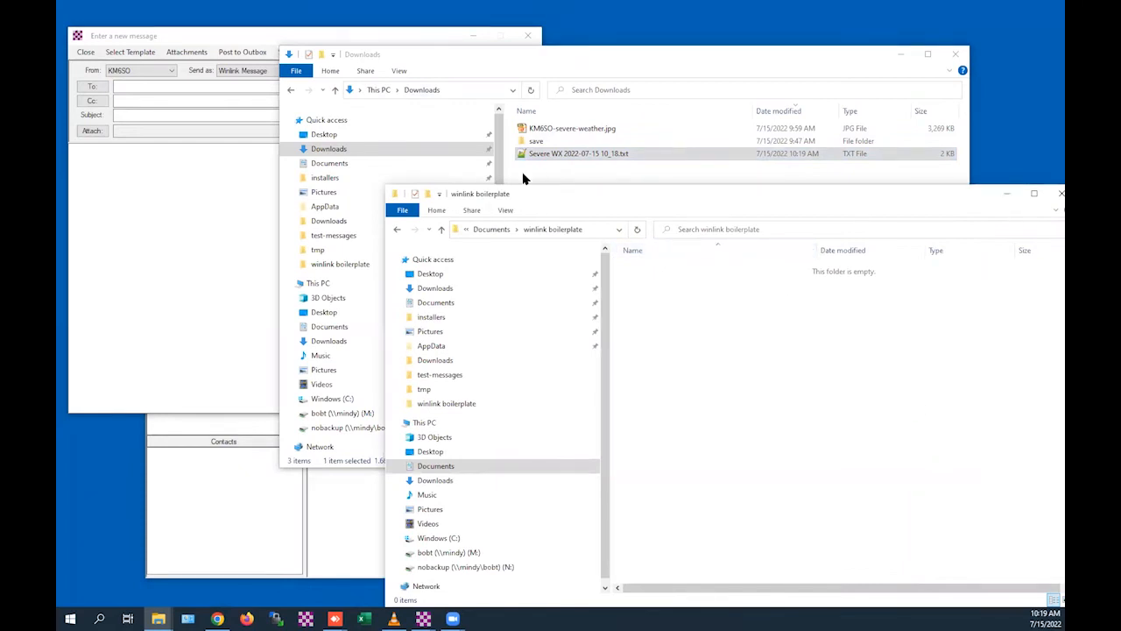
left_click_drag(532, 163, 728, 375)
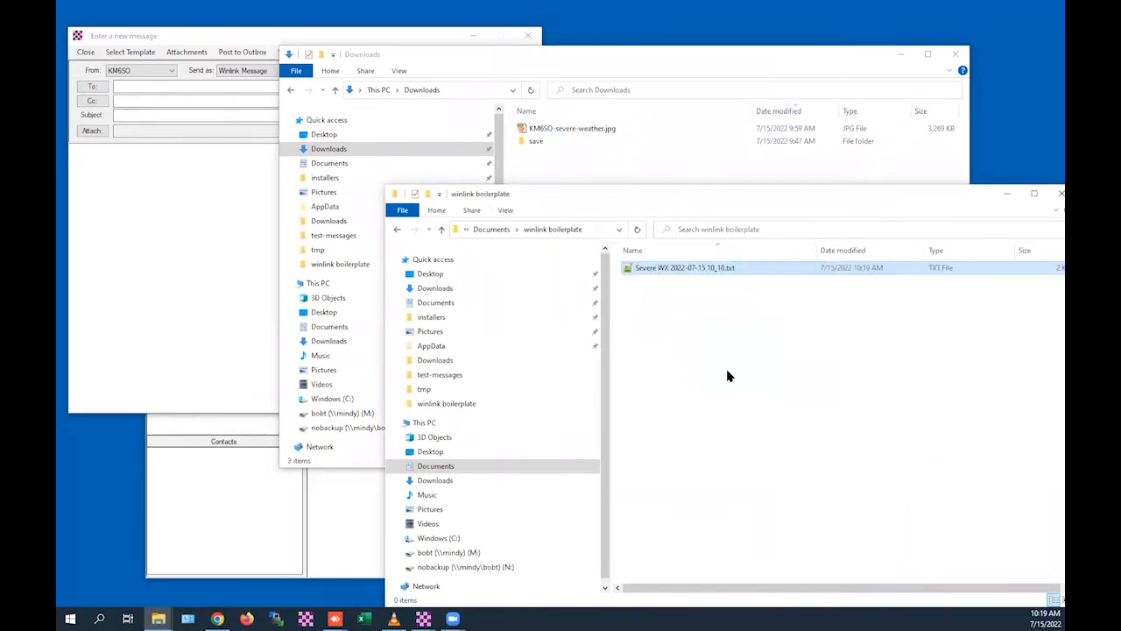
Switch to Winlink Express and review the 1-ETO entry in the contacts list
left_click(215, 210)
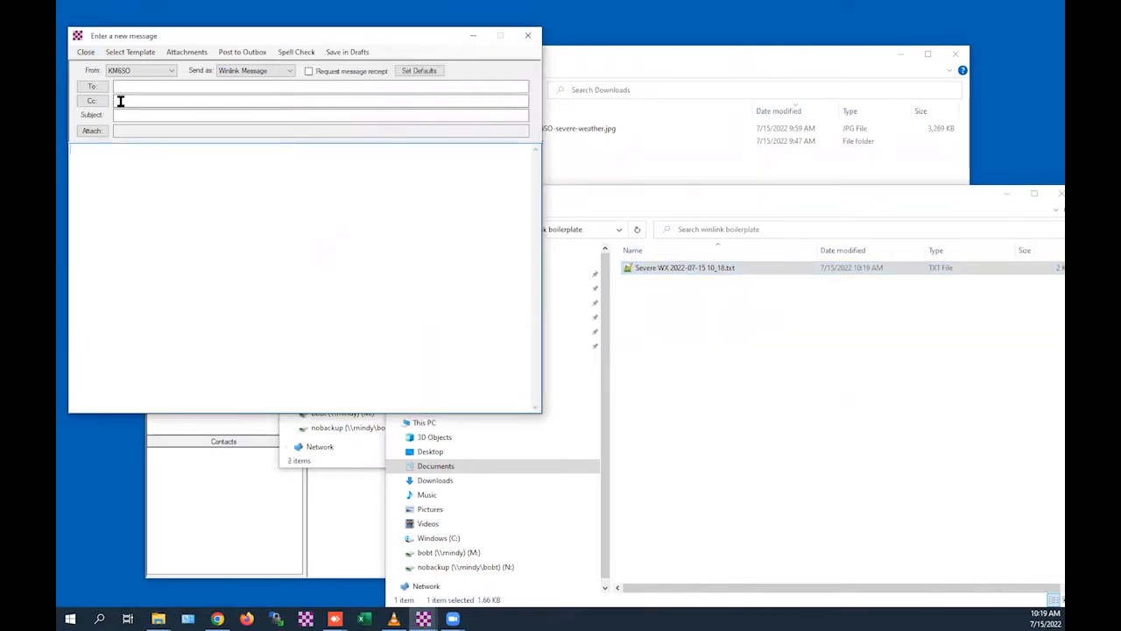
left_click(247, 468)
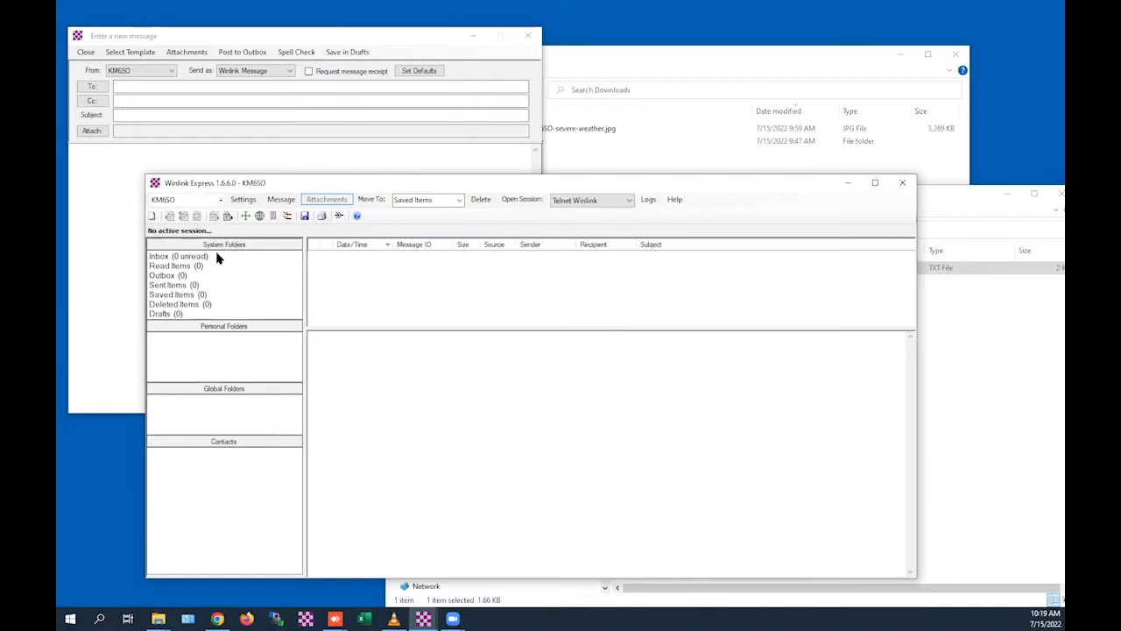
left_click(244, 199)
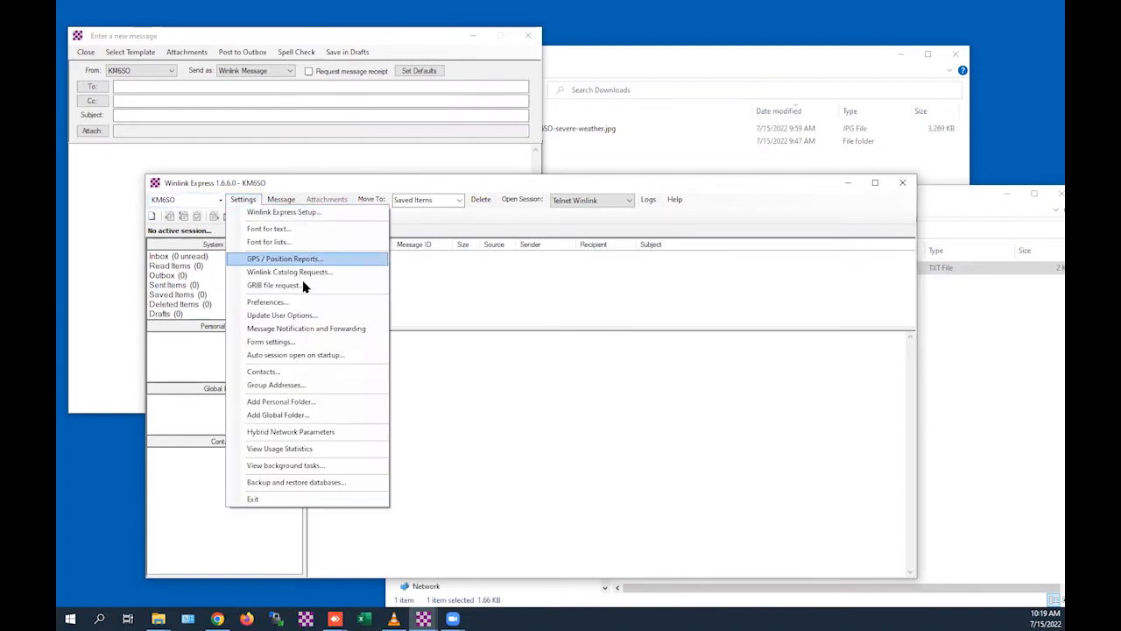
left_click(305, 372)
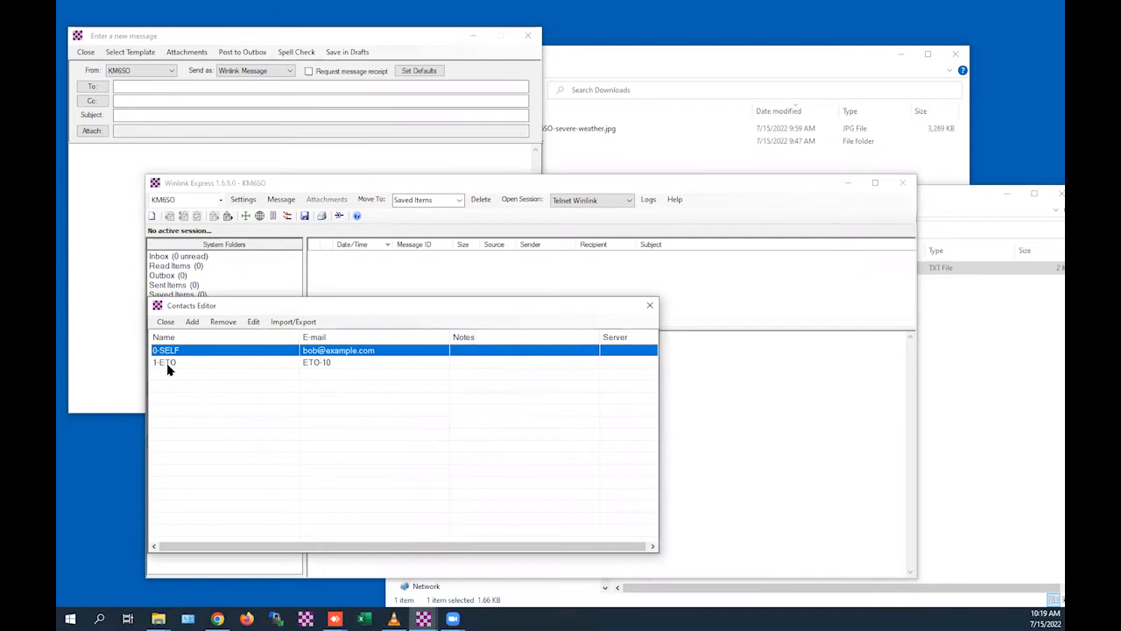
left_click(322, 366)
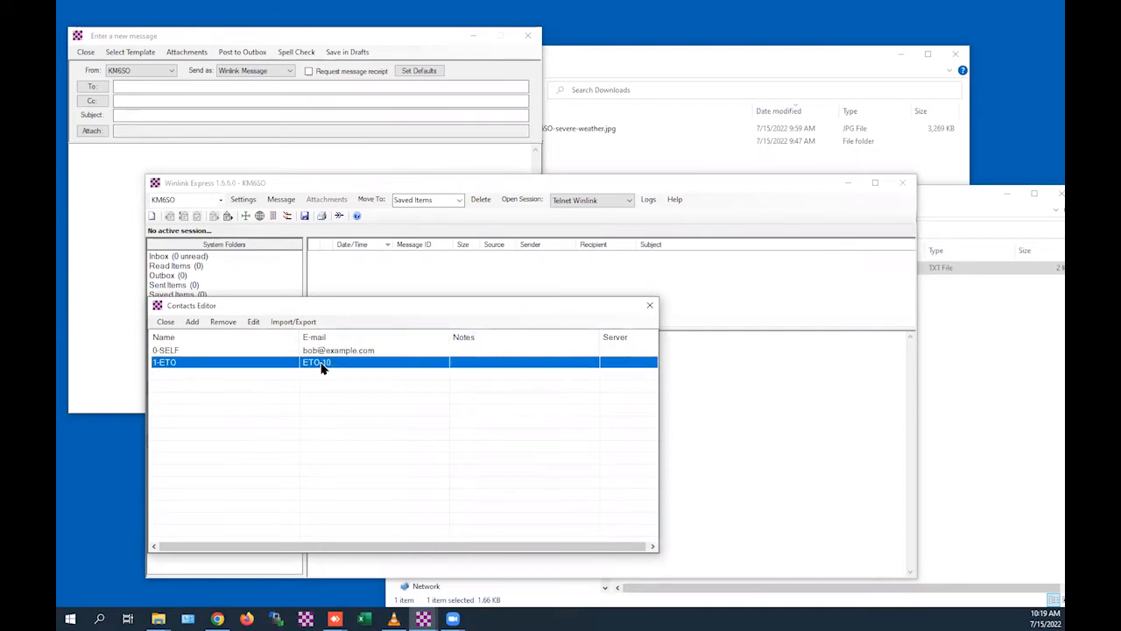
left_click(649, 308)
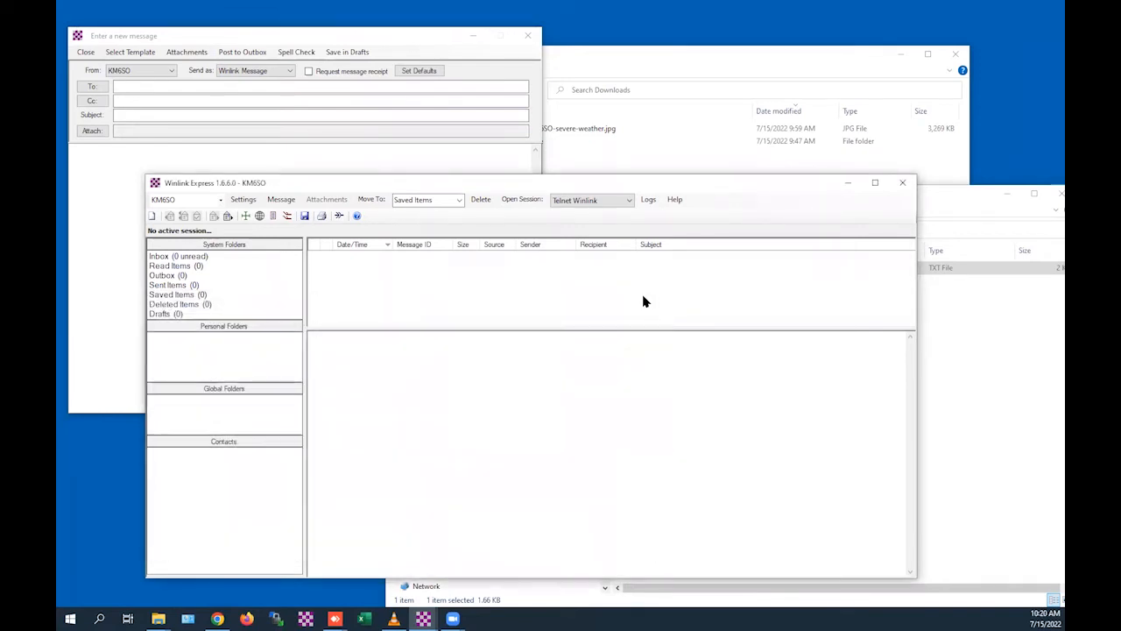
Save message defaults with a receipt request and a default CC e-mail address, and reopen a new message to apply them
left_click(432, 164)
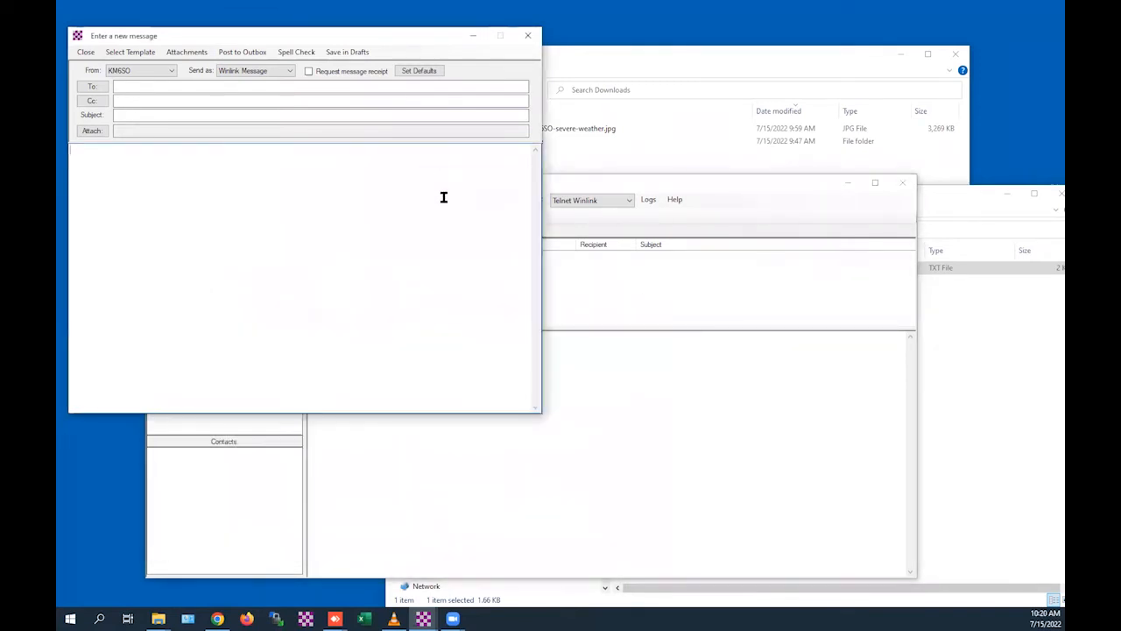
left_click(418, 73)
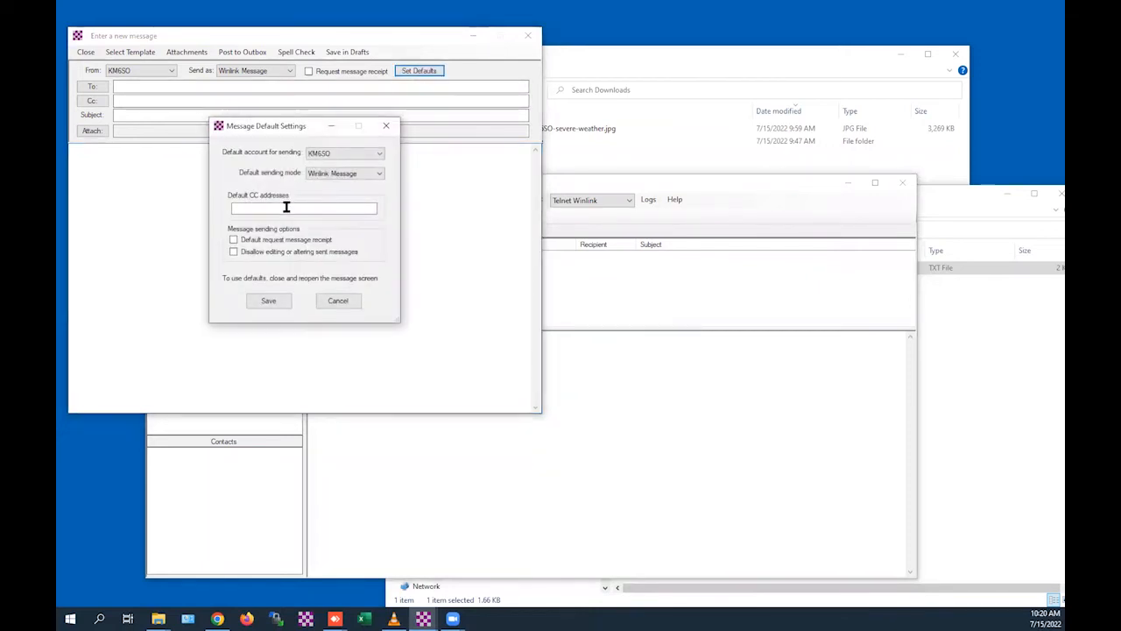
left_click(233, 241)
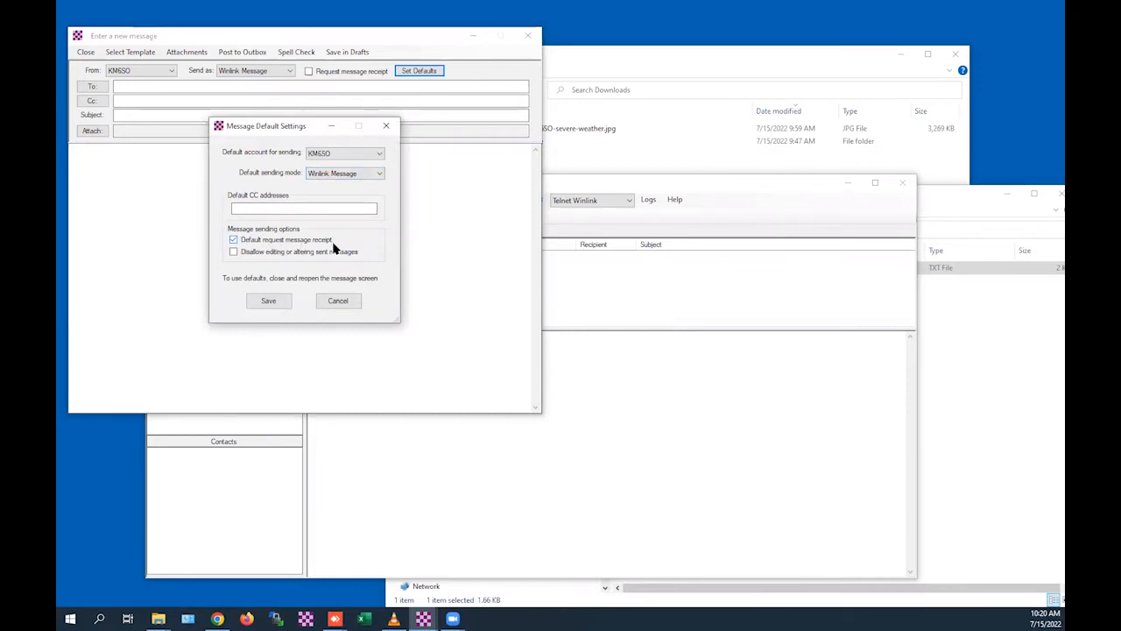
left_click(266, 207)
left_click(267, 302)
left_click(267, 302)
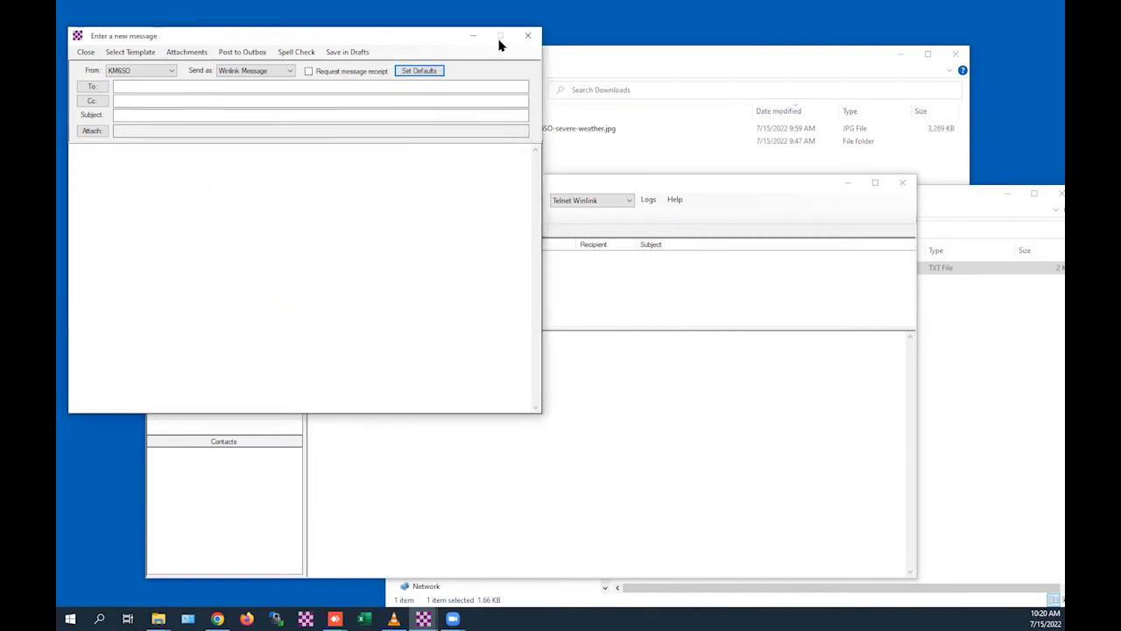
left_click(527, 36)
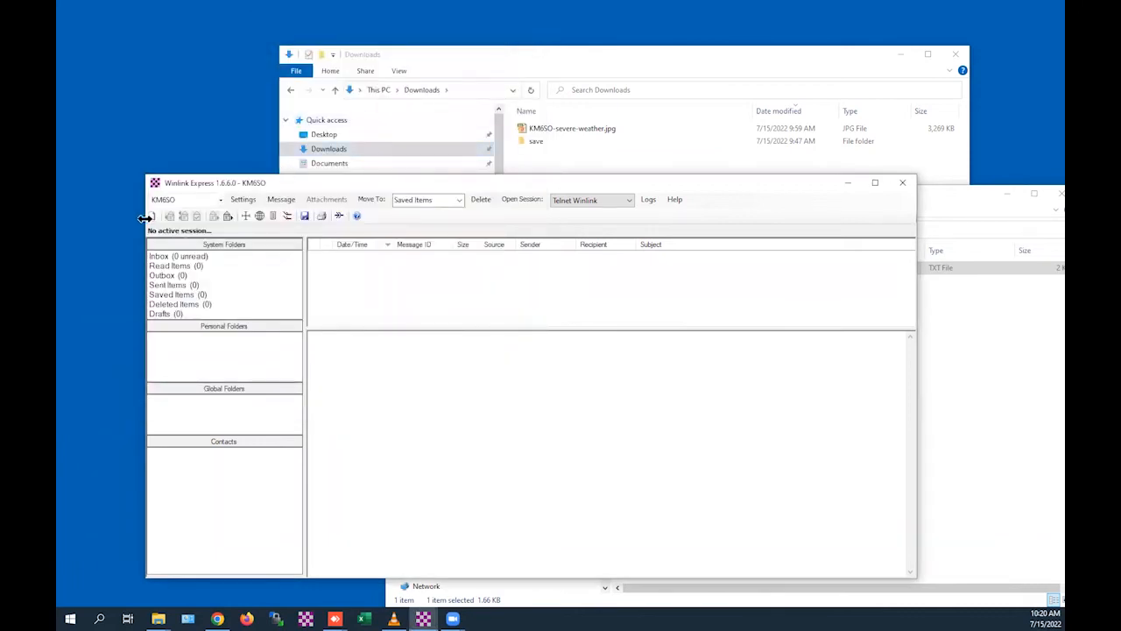
left_click(152, 216)
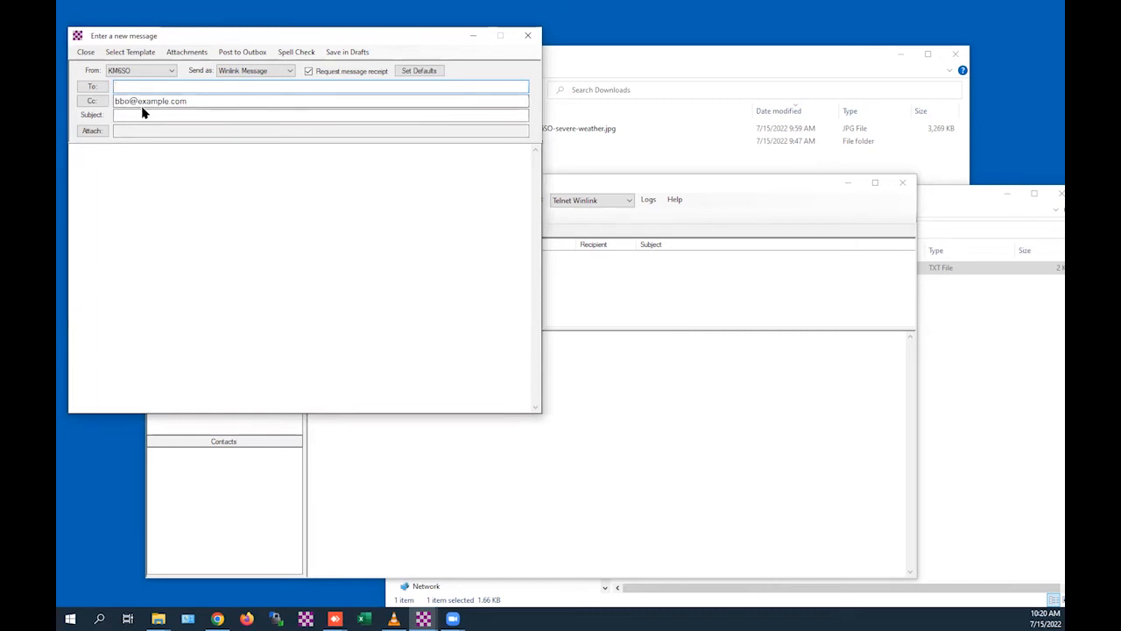
Correct the default CC e-mail address in the message defaults and start a fresh message, discarding the unposted one
left_click(418, 72)
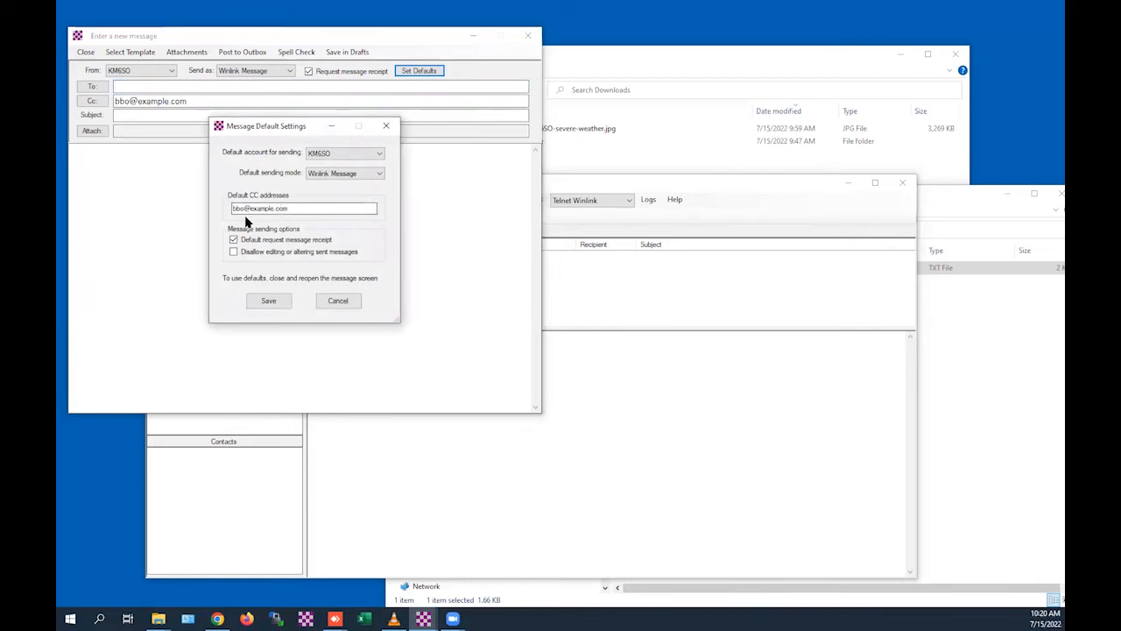
double_click(263, 207)
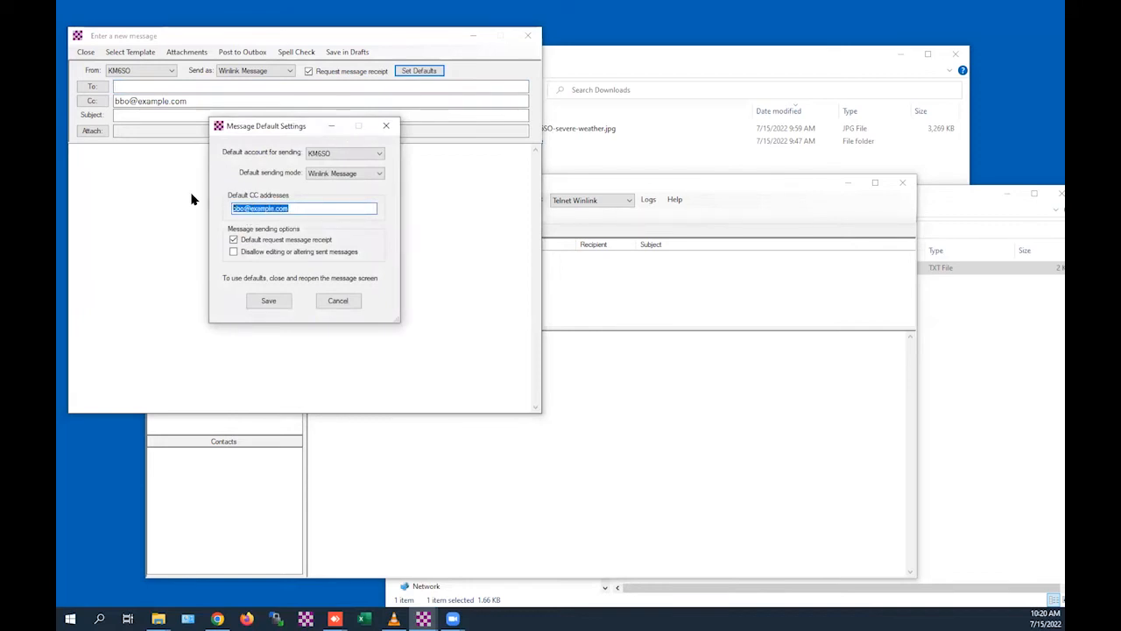
type("bob")
left_click(268, 301)
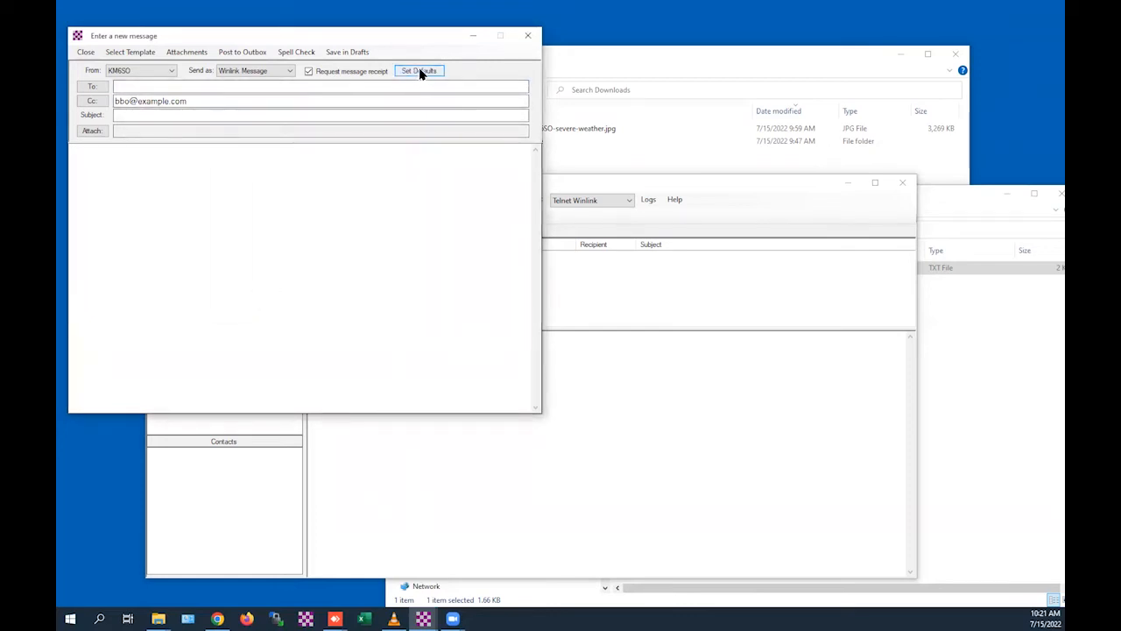
left_click(526, 35)
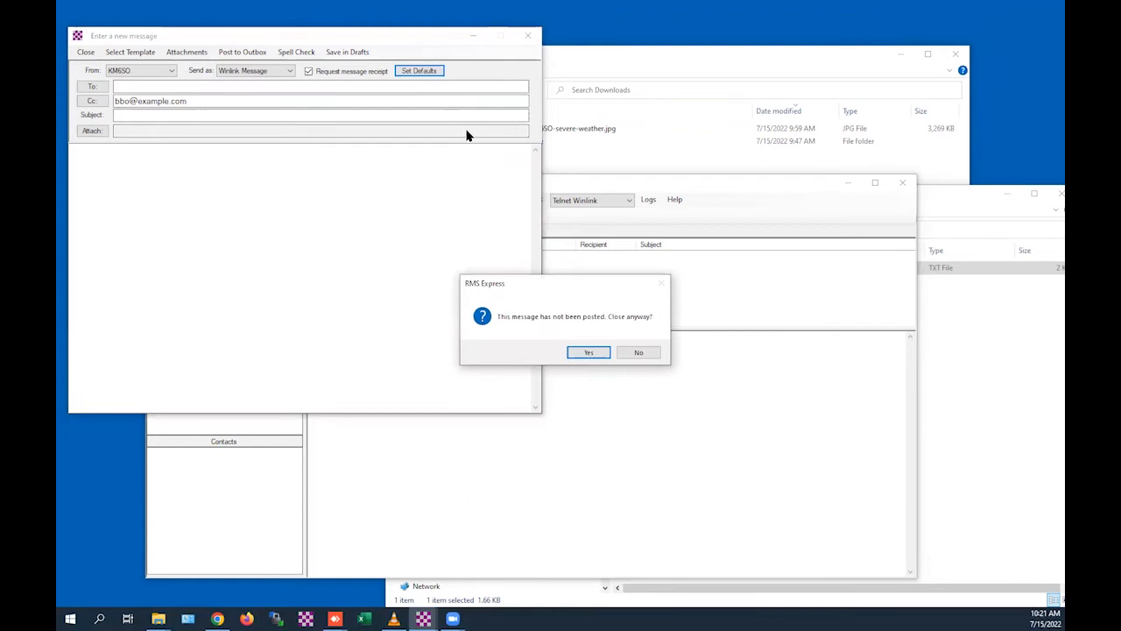
left_click(583, 350)
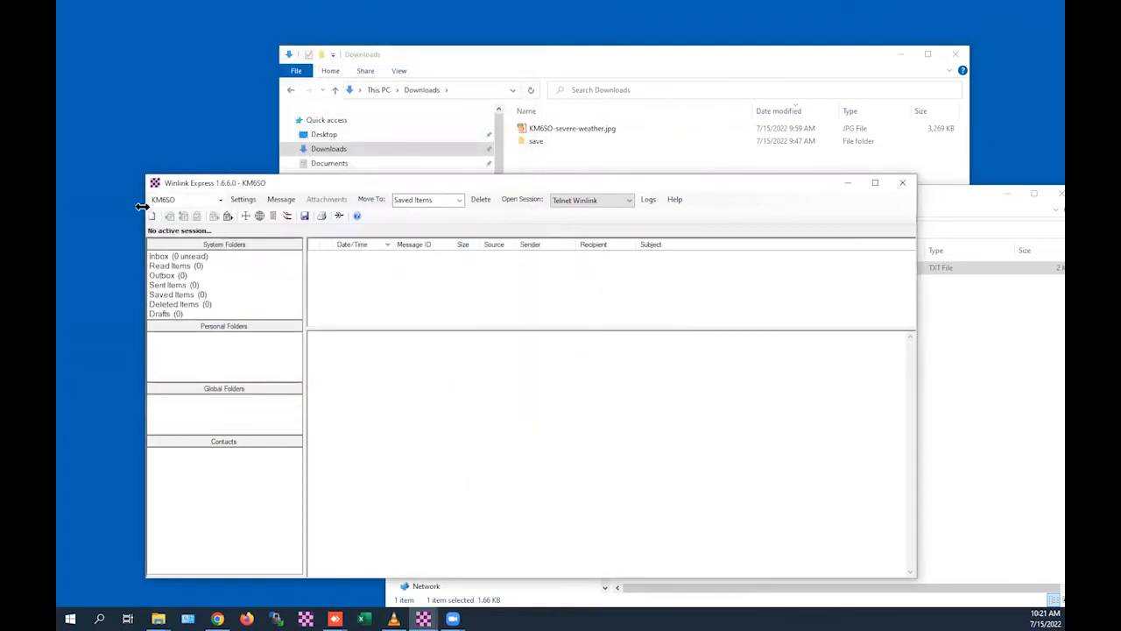
left_click(153, 216)
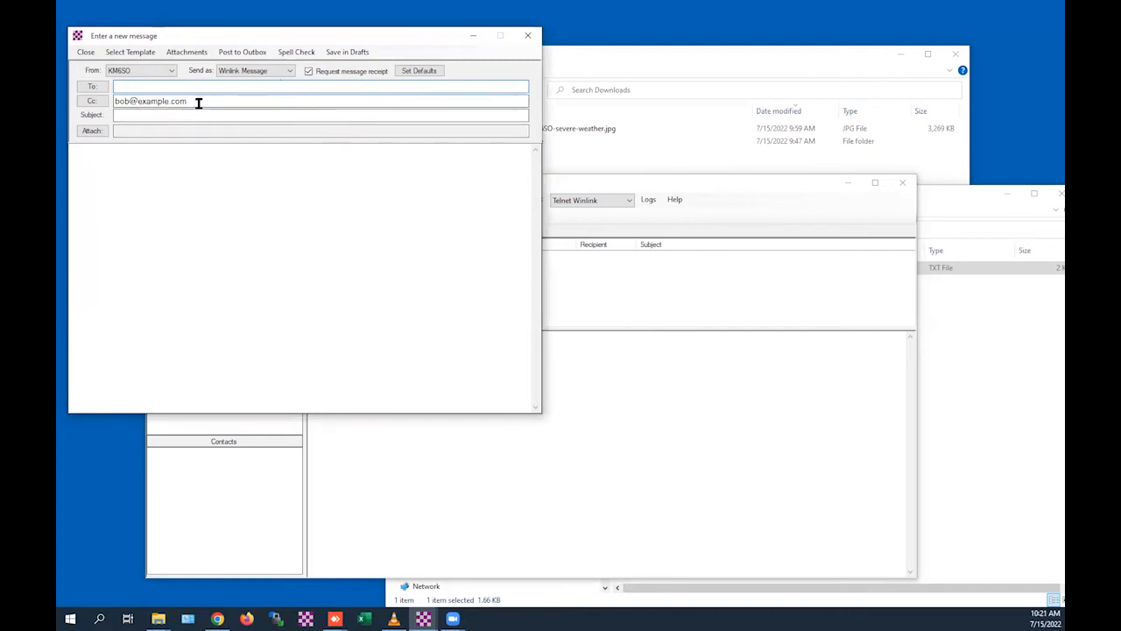
Open the Severe WX Report template from the standard WEATHER Forms for the new message
left_click(132, 51)
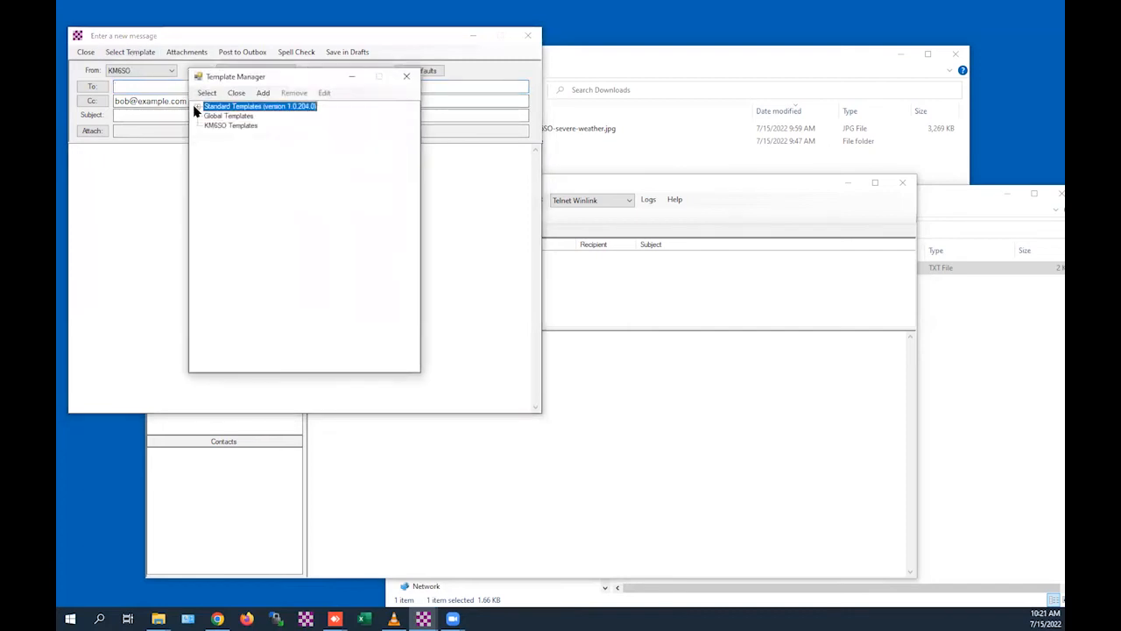
left_click(196, 107)
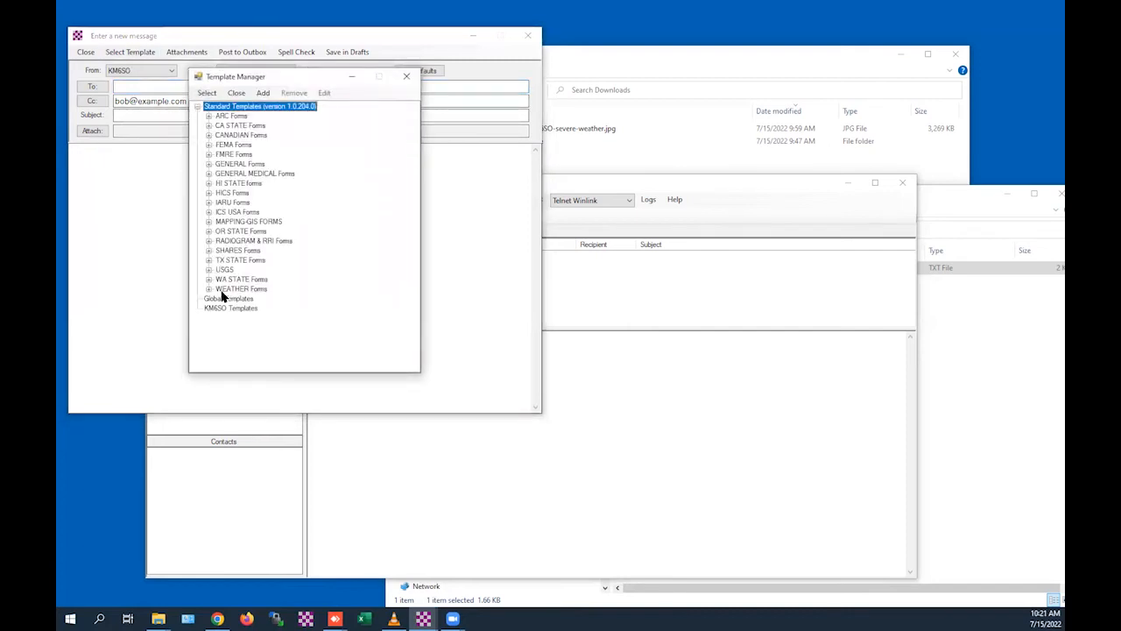
left_click(209, 289)
left_click(255, 319)
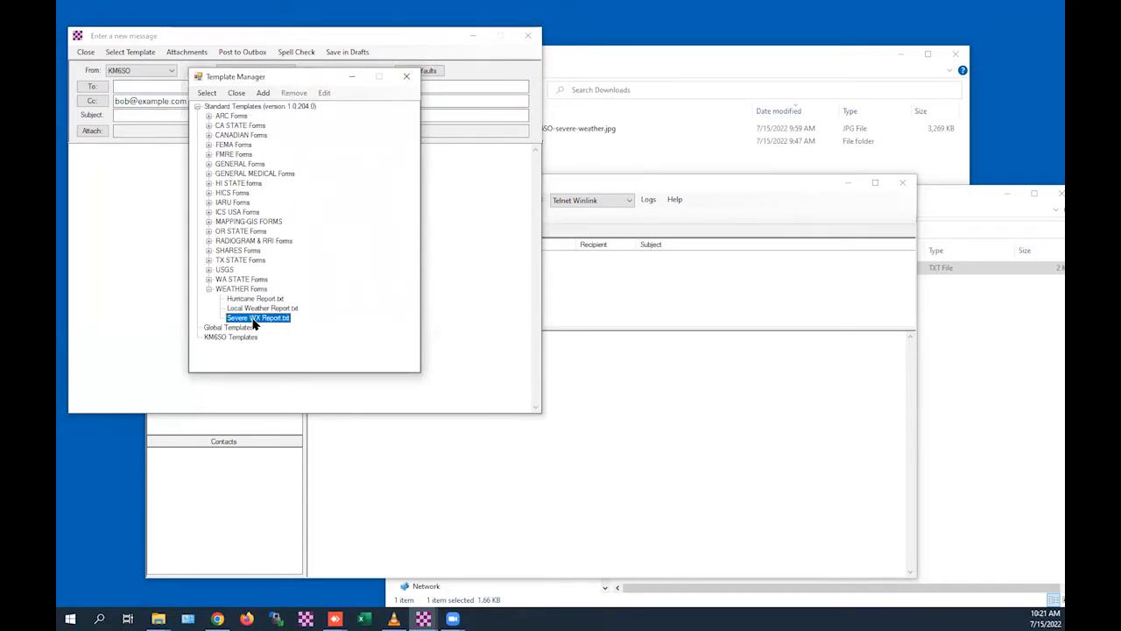
double_click(255, 318)
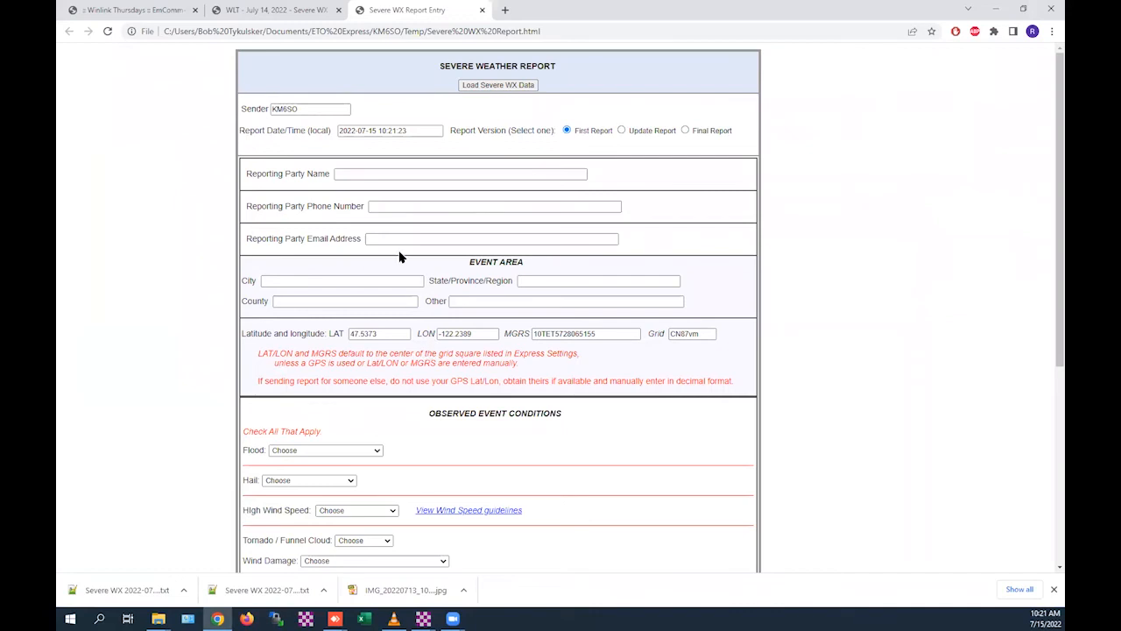
scroll(421, 403, "down", 2)
scroll(451, 175, "up", 2)
left_click(482, 85)
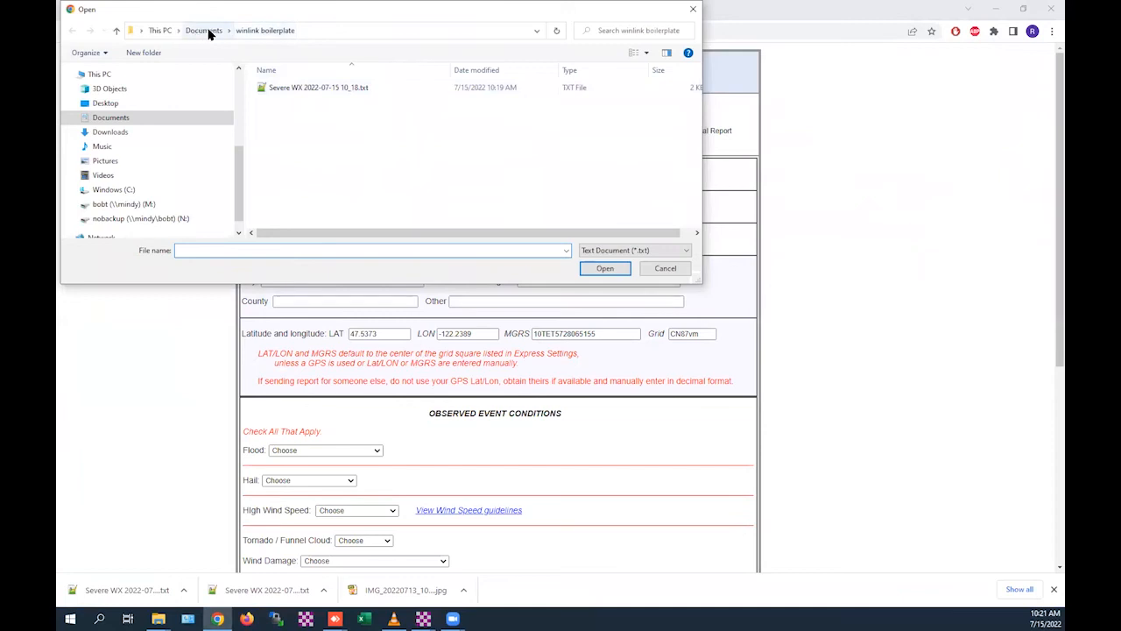
left_click(312, 90)
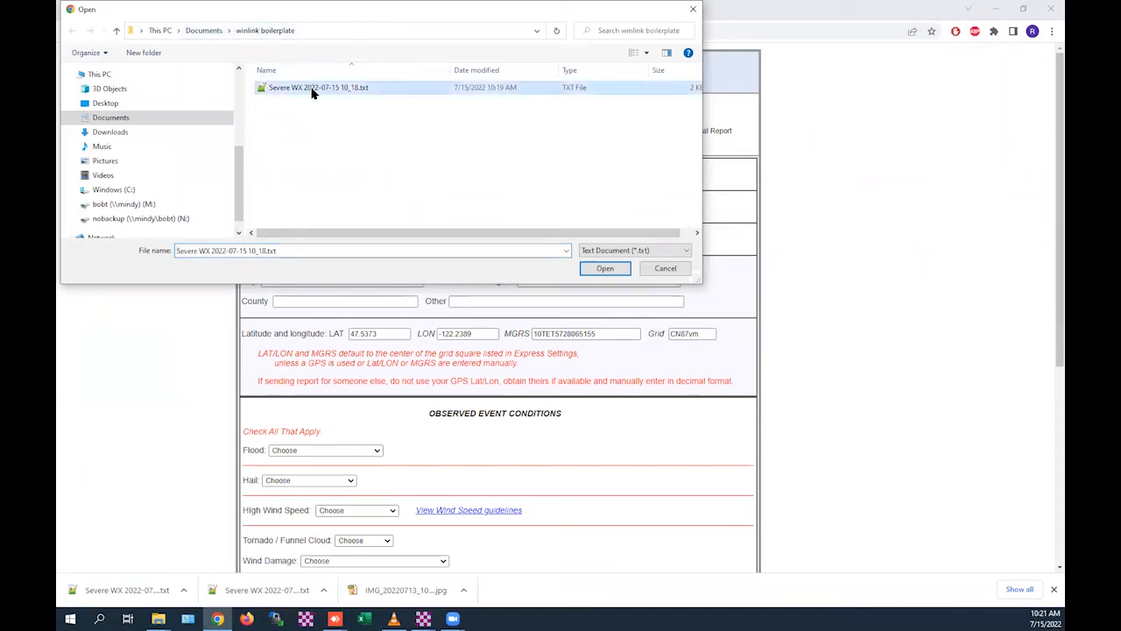
left_click(596, 268)
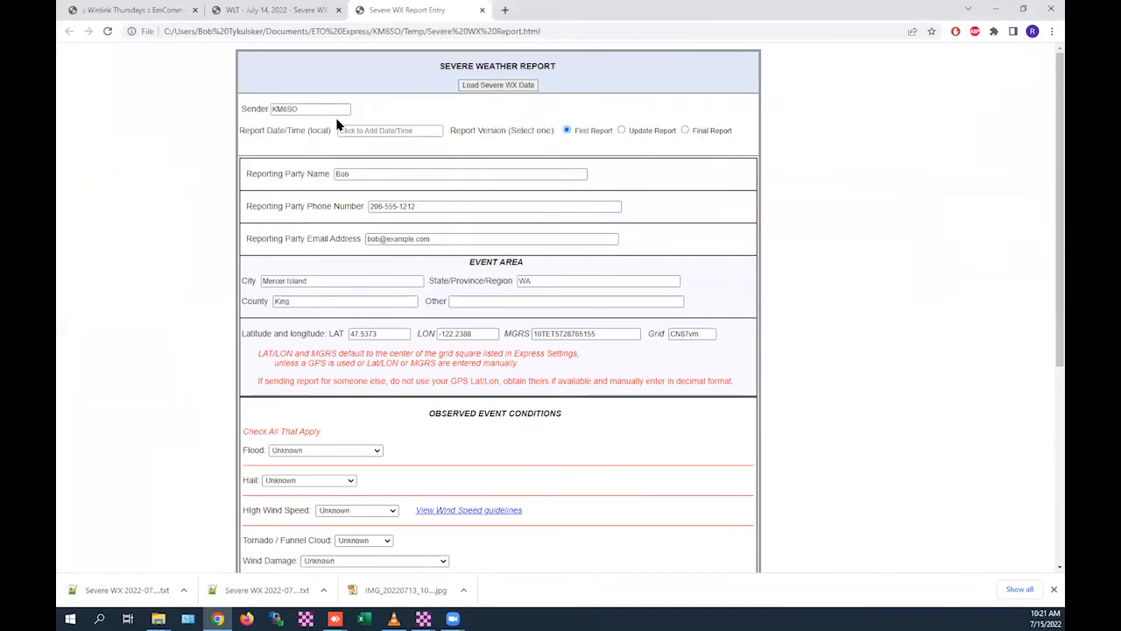
left_click(368, 129)
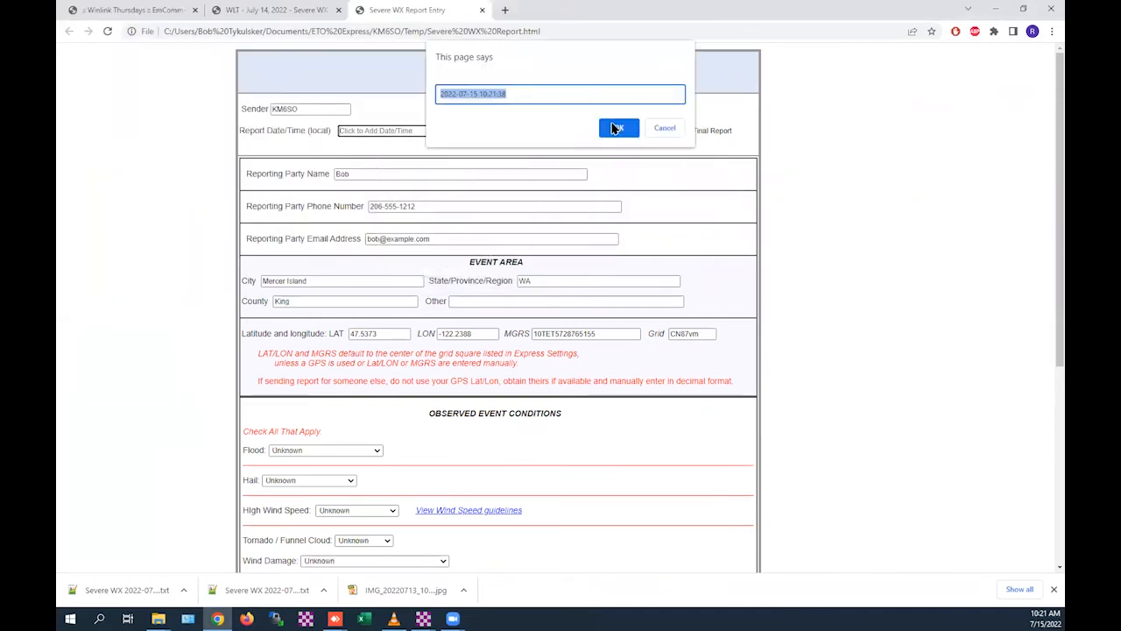
left_click(618, 131)
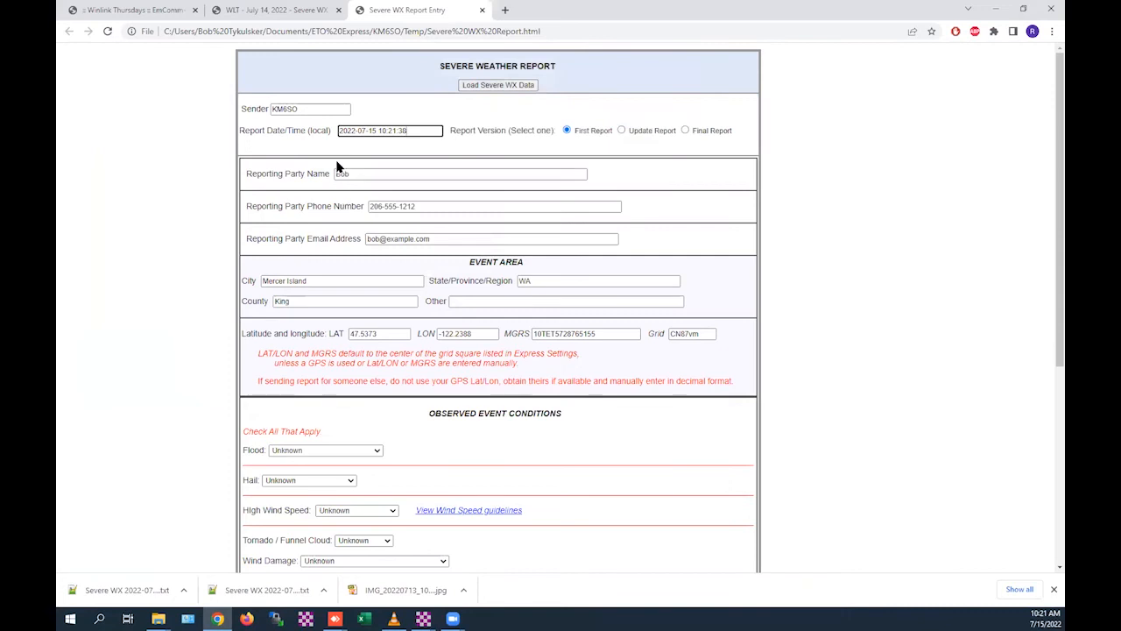
Set the Flood, Hail, Winter Precipitation, Snow and Freezing Rain conditions to None
scroll(510, 280, "down", 3)
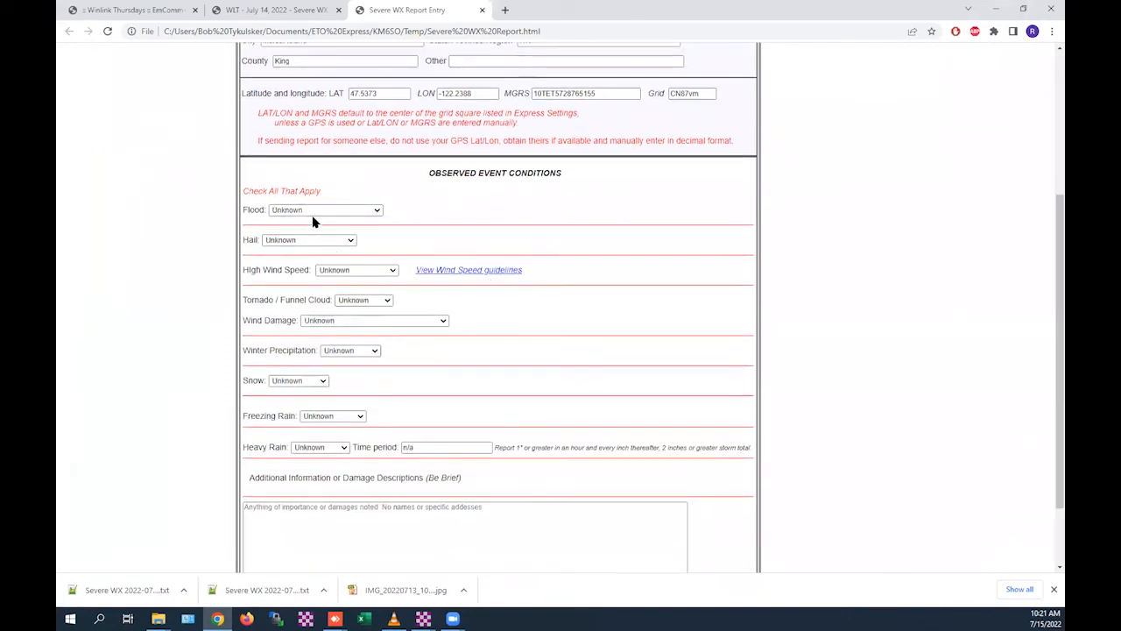
left_click(315, 211)
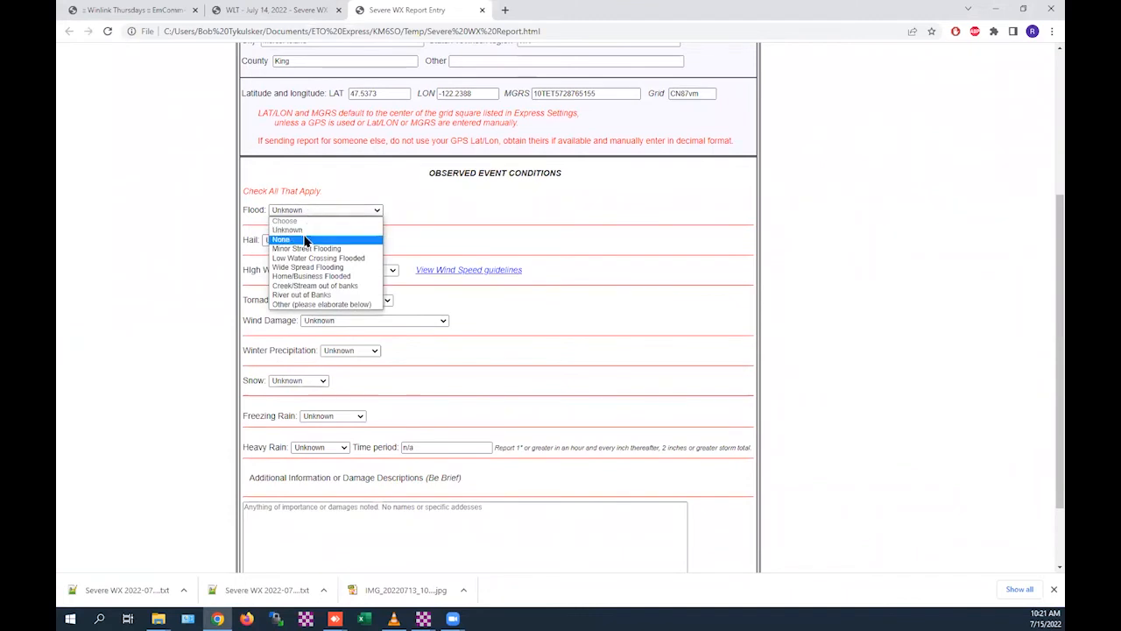
left_click(306, 240)
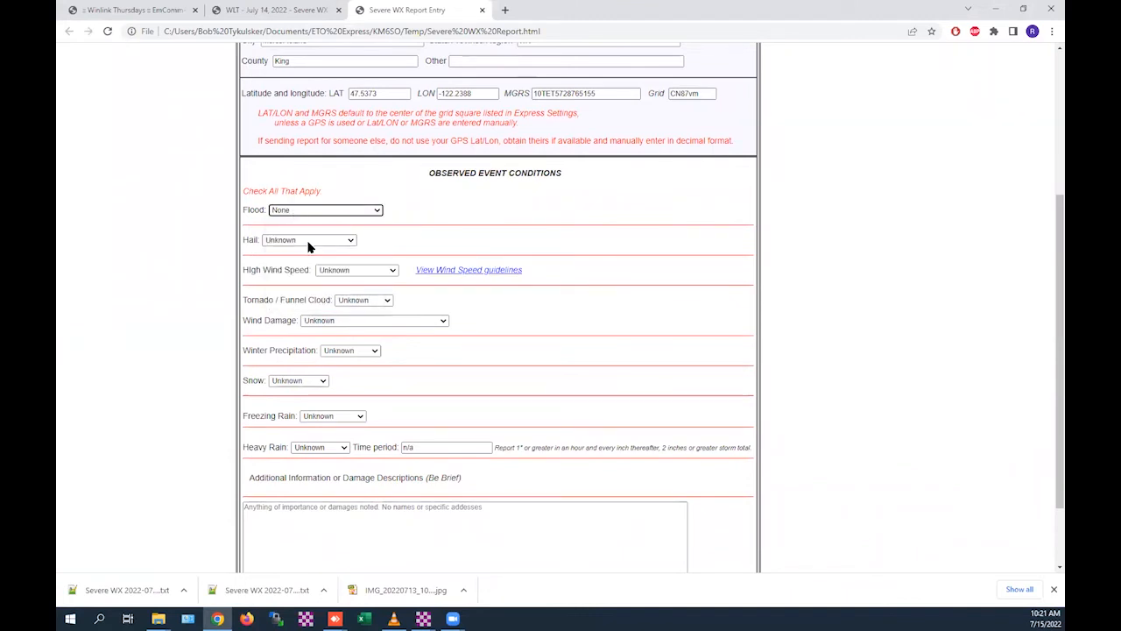
left_click(308, 243)
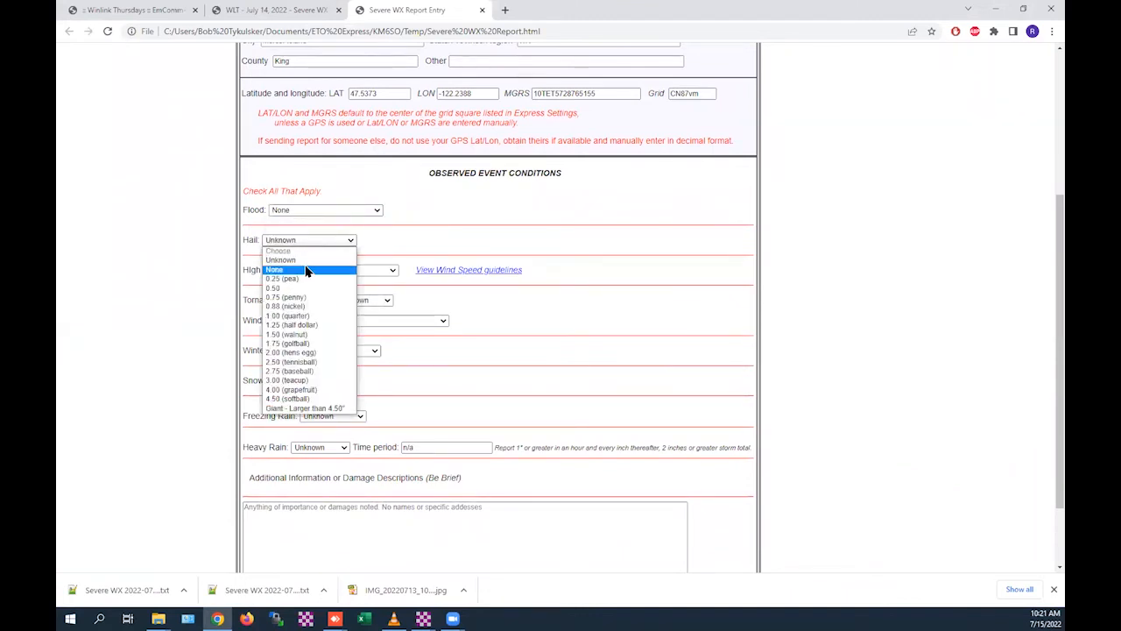
left_click(304, 268)
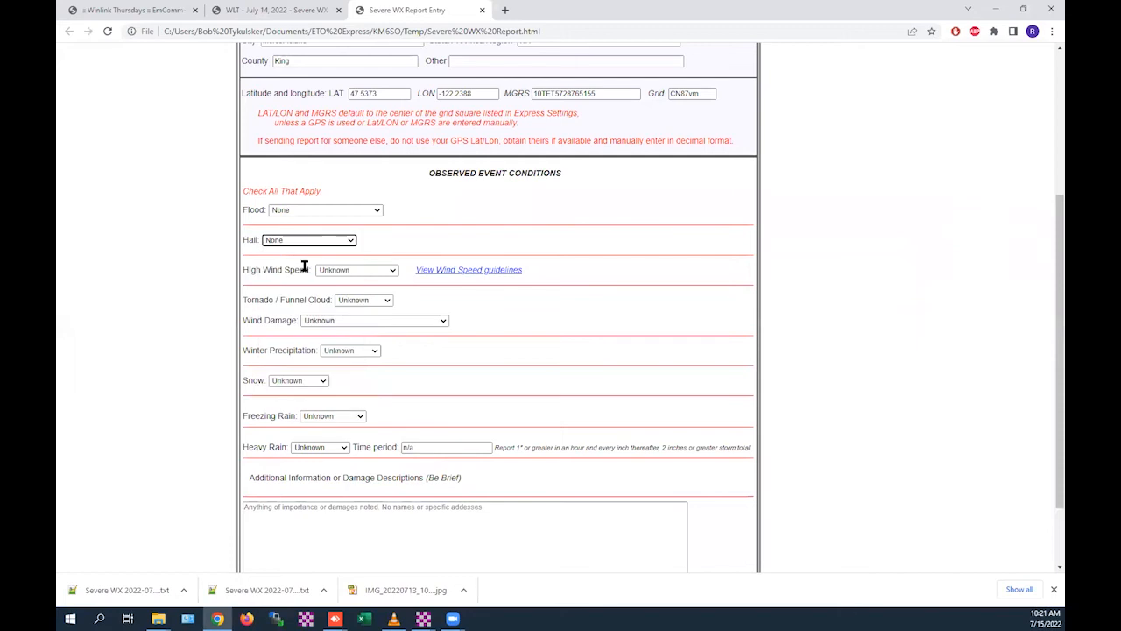
left_click(334, 351)
left_click(349, 382)
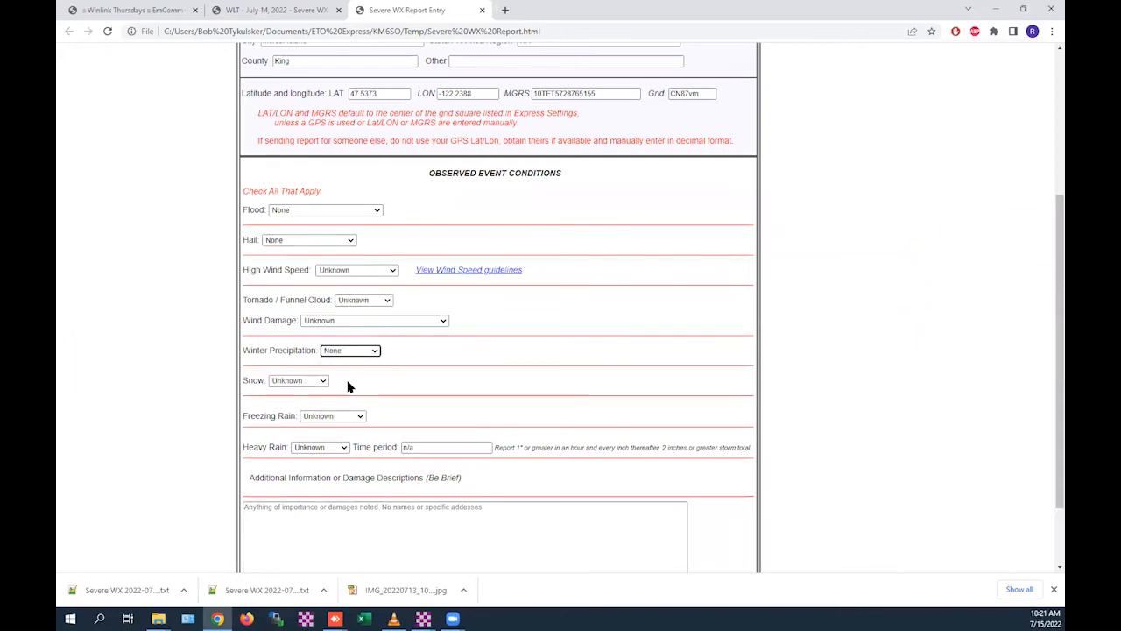
left_click(319, 384)
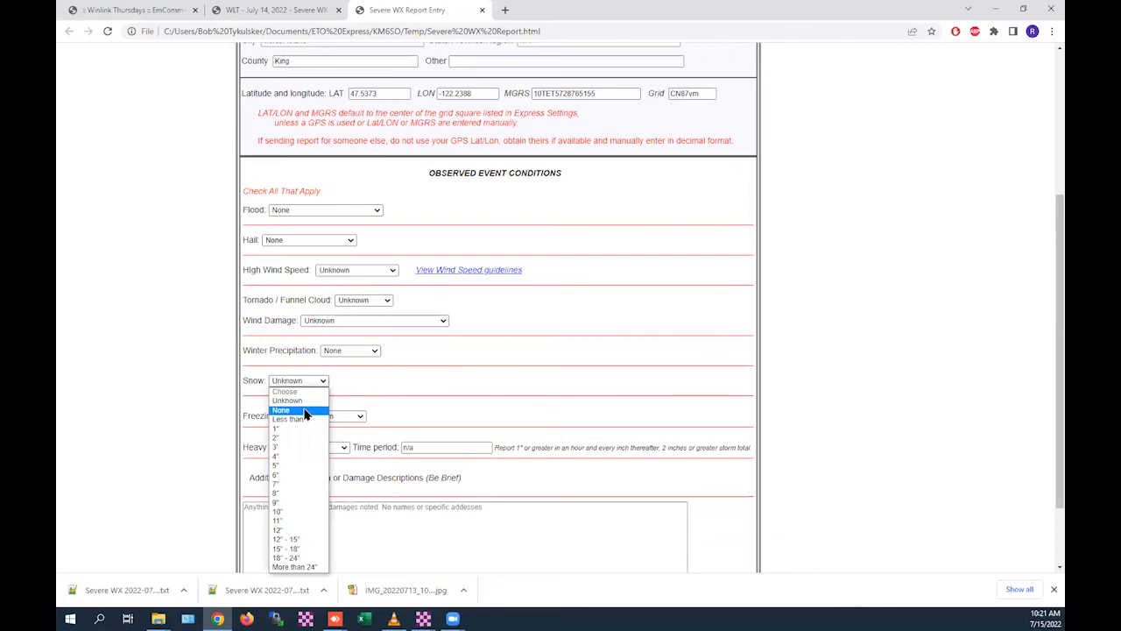
left_click(303, 410)
left_click(326, 421)
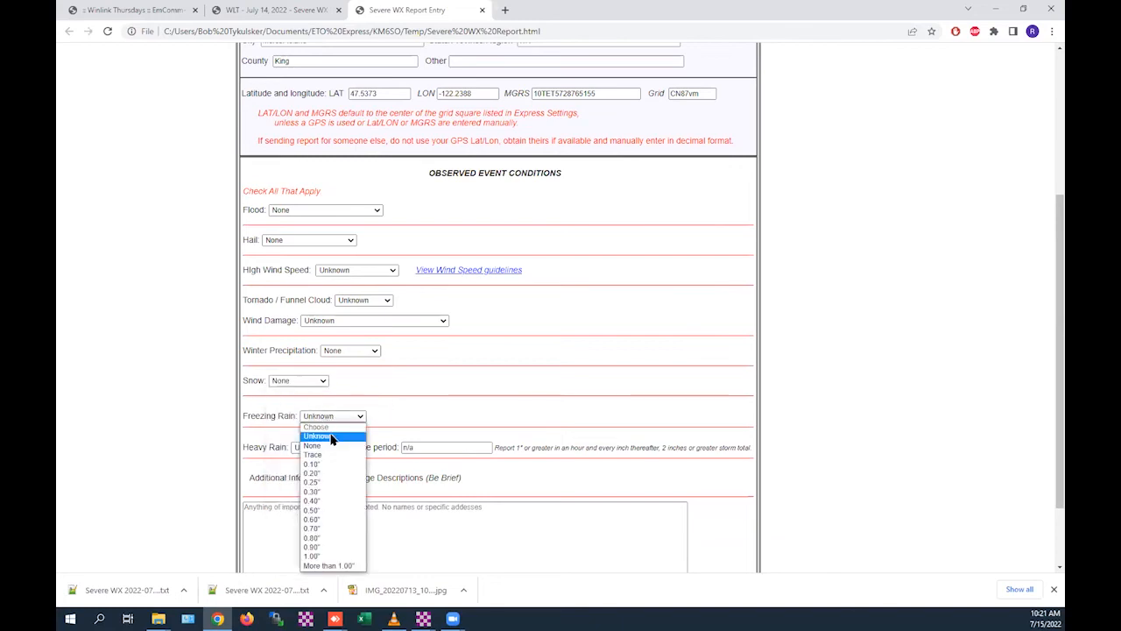
left_click(331, 446)
Enter "perfect weather" as the additional information or damage description
scroll(419, 388, "down", 2)
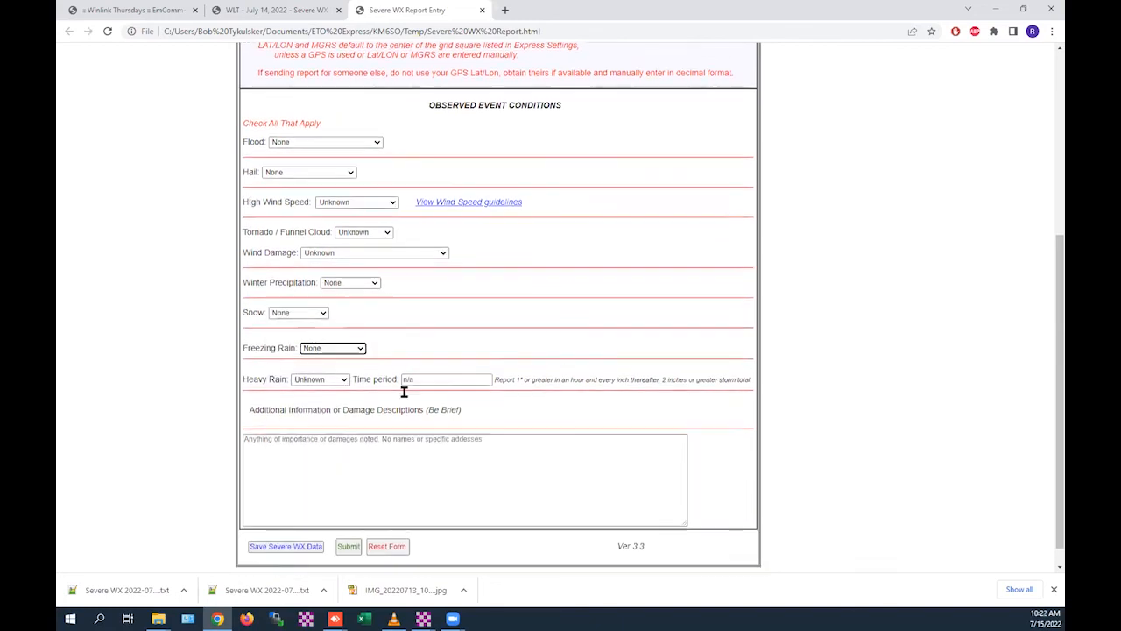
left_click(339, 413)
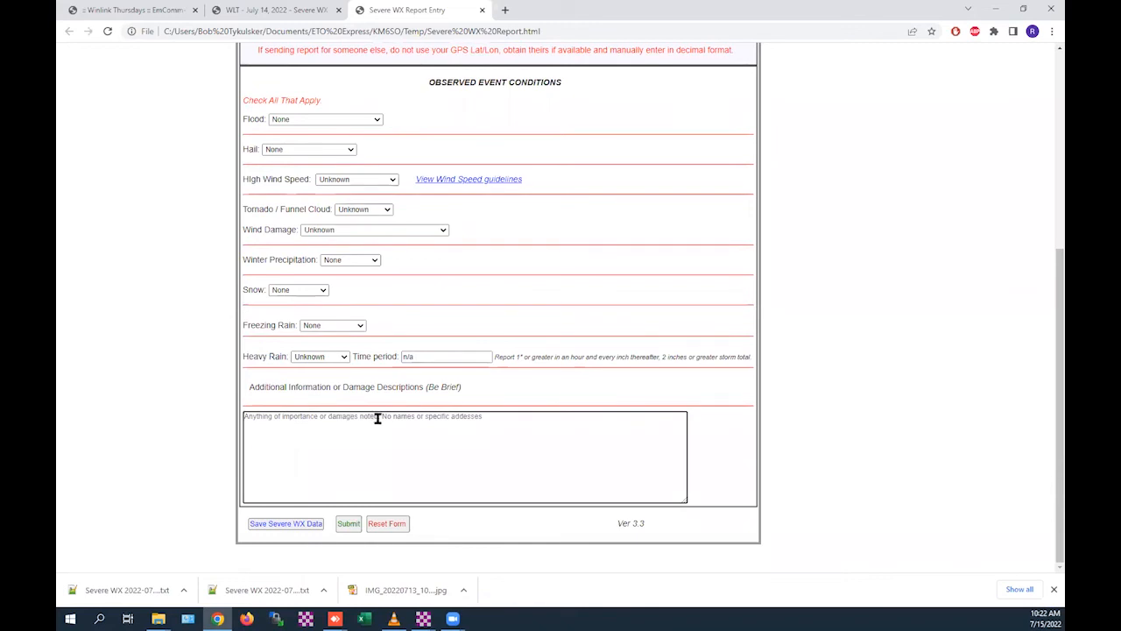
type("perfec")
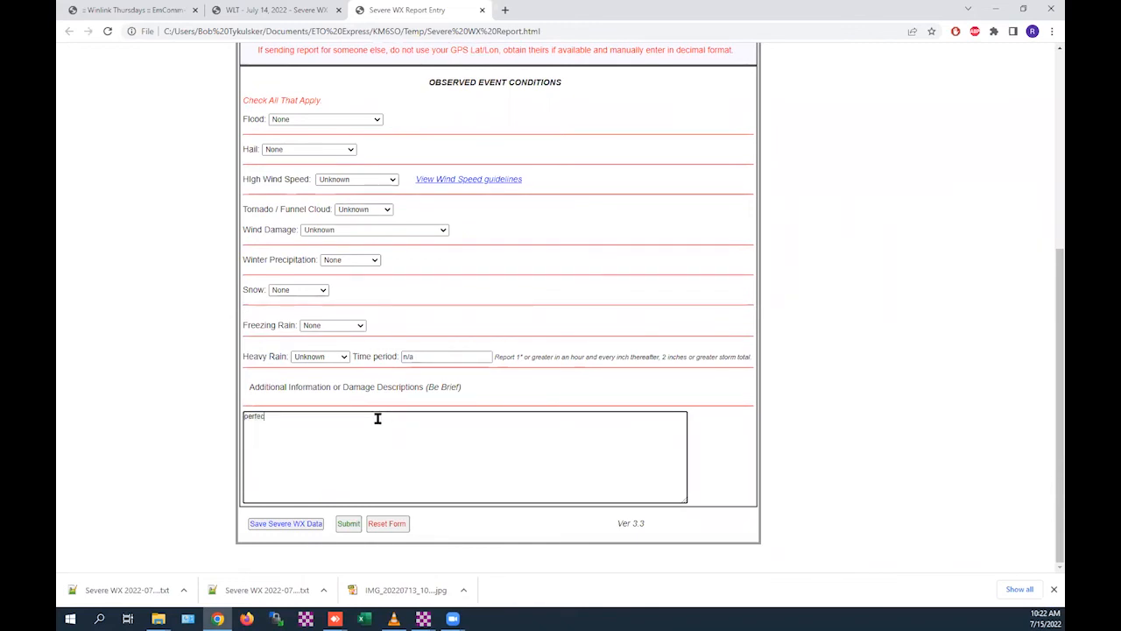
type("t weather")
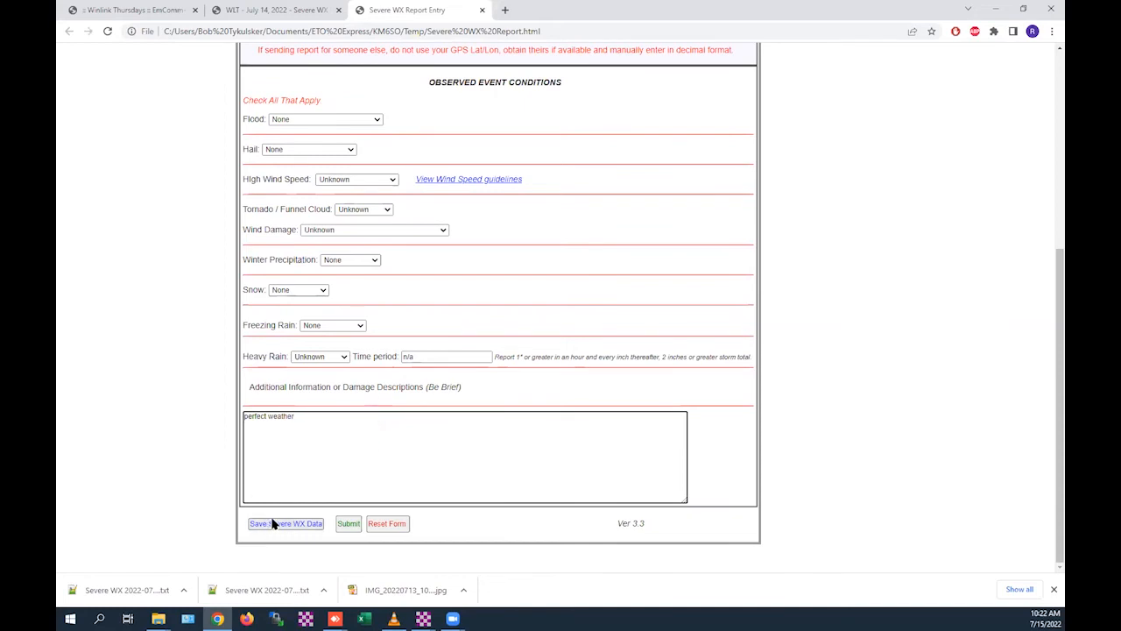
Submit the completed Severe Weather Report and return to the new message in Winlink Express
left_click(347, 525)
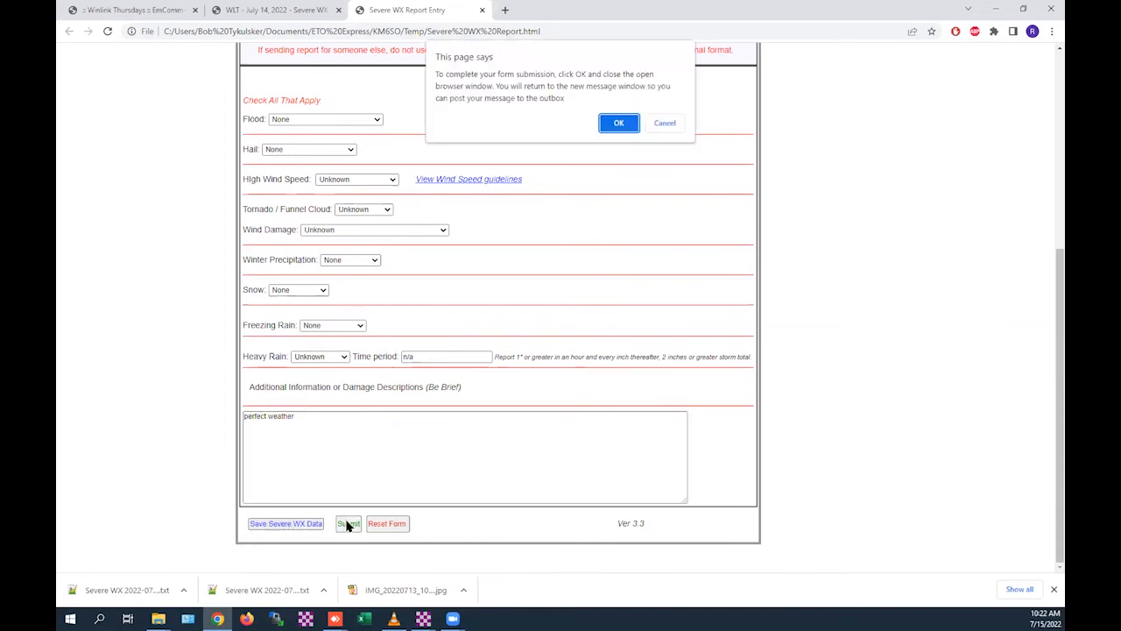
left_click(618, 125)
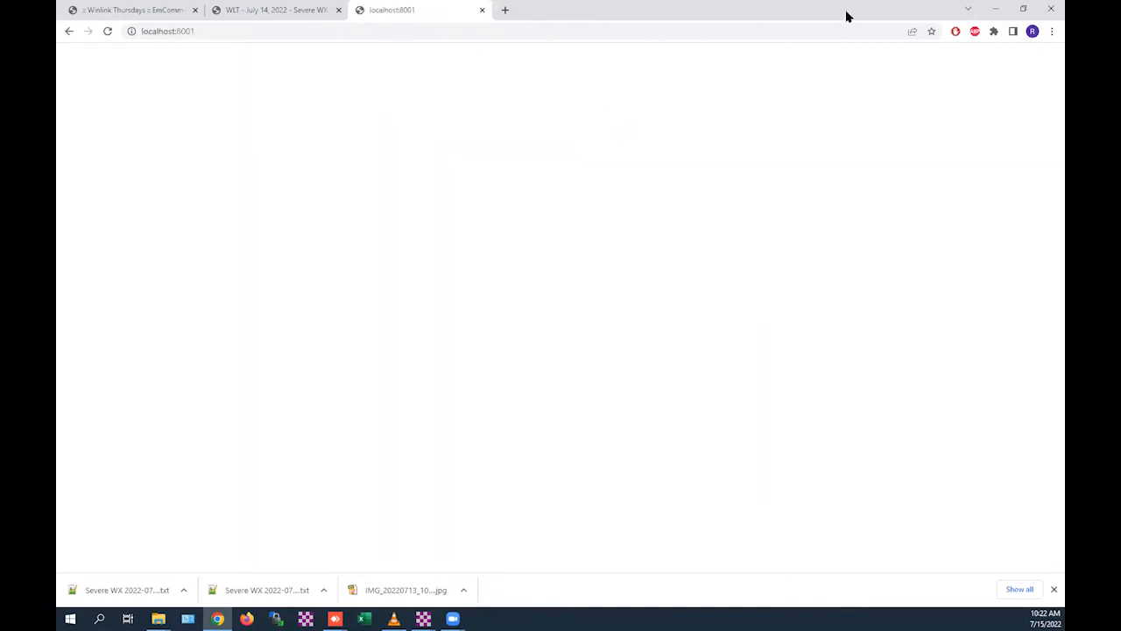
left_click(996, 8)
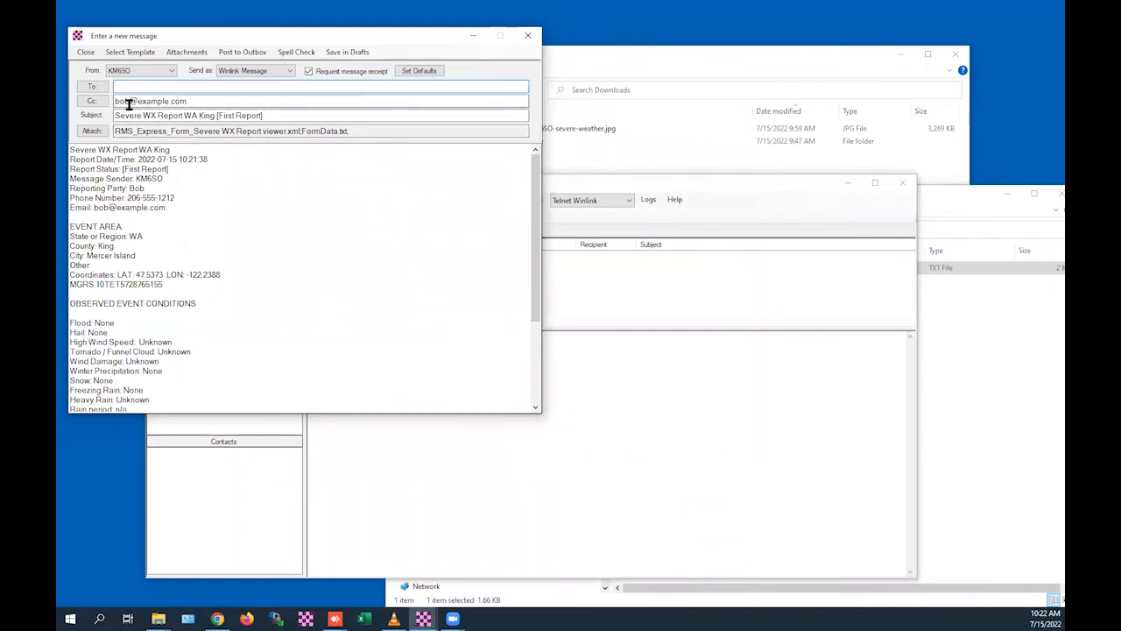
Attach the photo KM6SO-severe-weather.jpg from the Downloads folder to the message
left_click(91, 133)
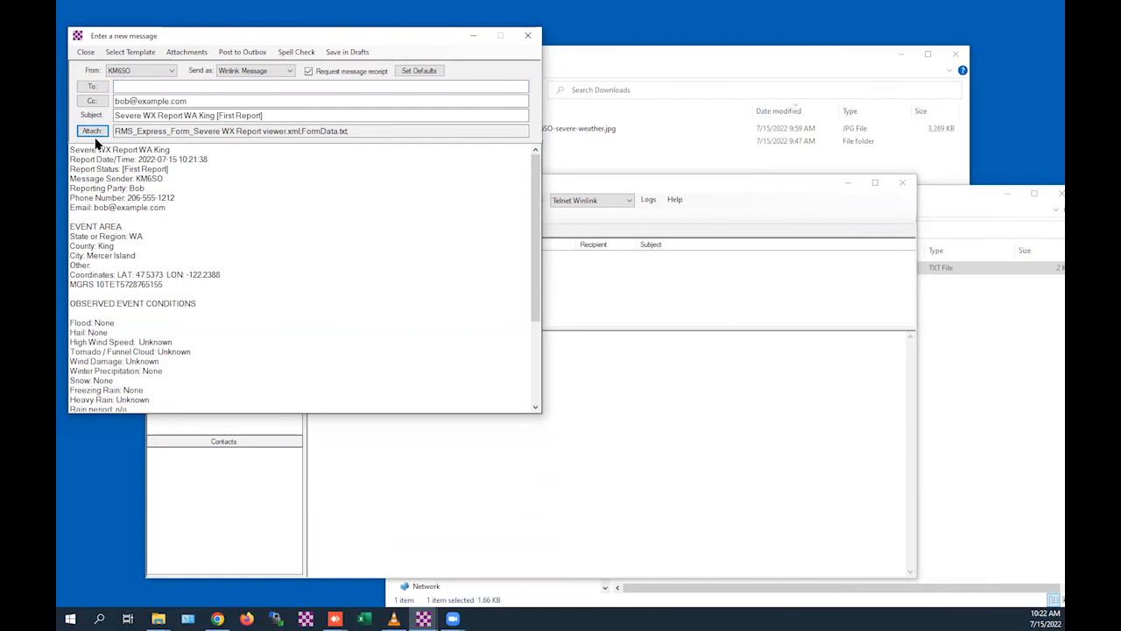
left_click(93, 130)
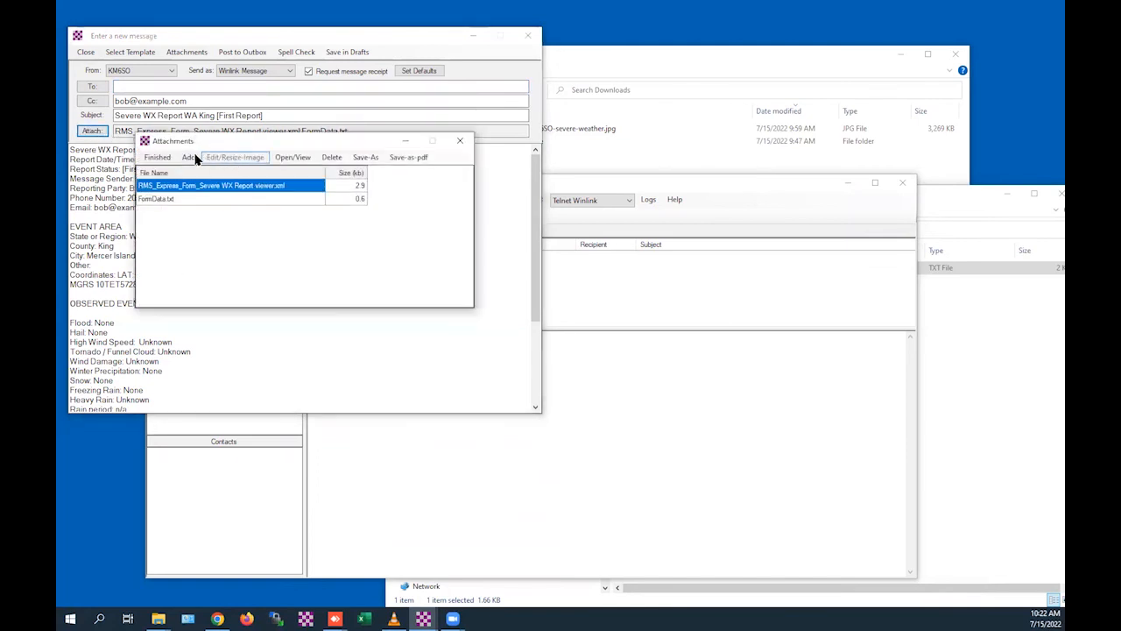
left_click(187, 157)
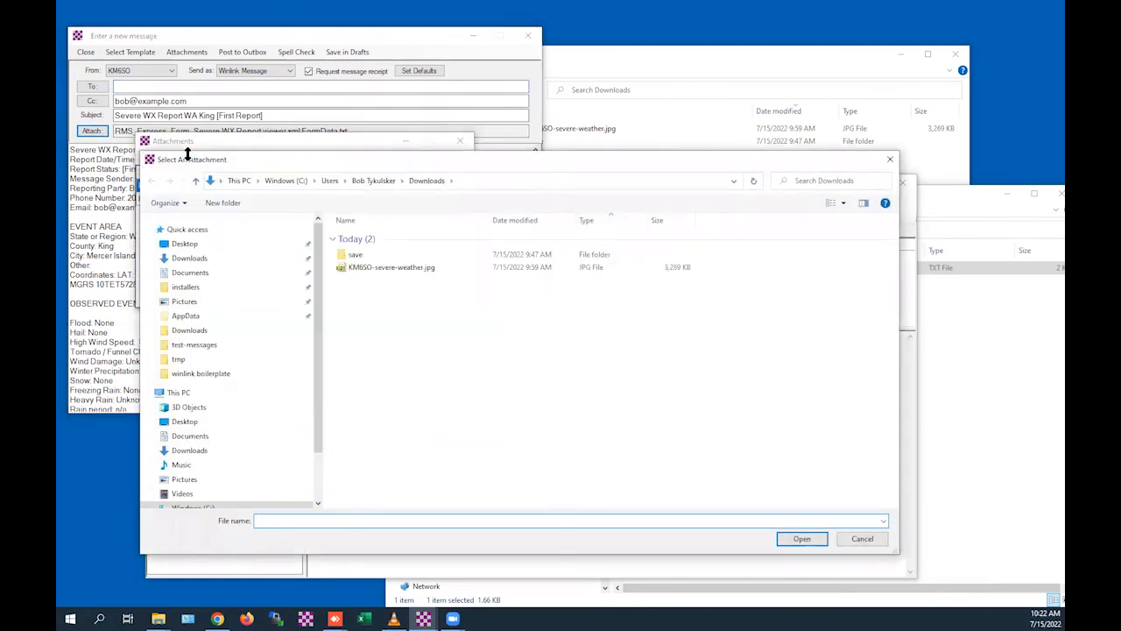
left_click(368, 273)
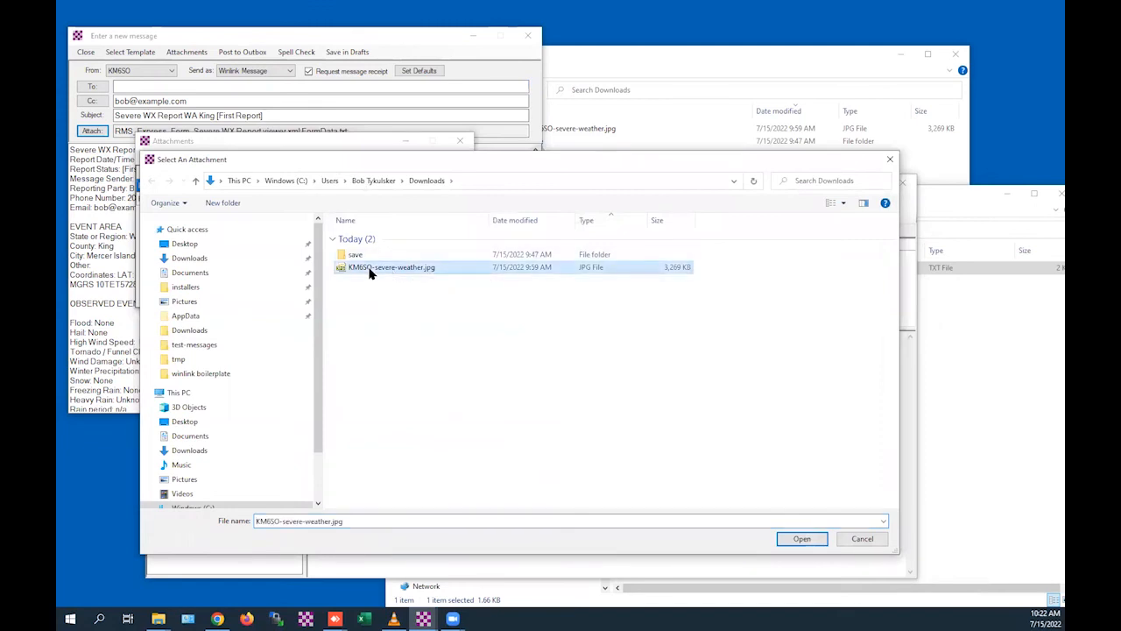
double_click(369, 272)
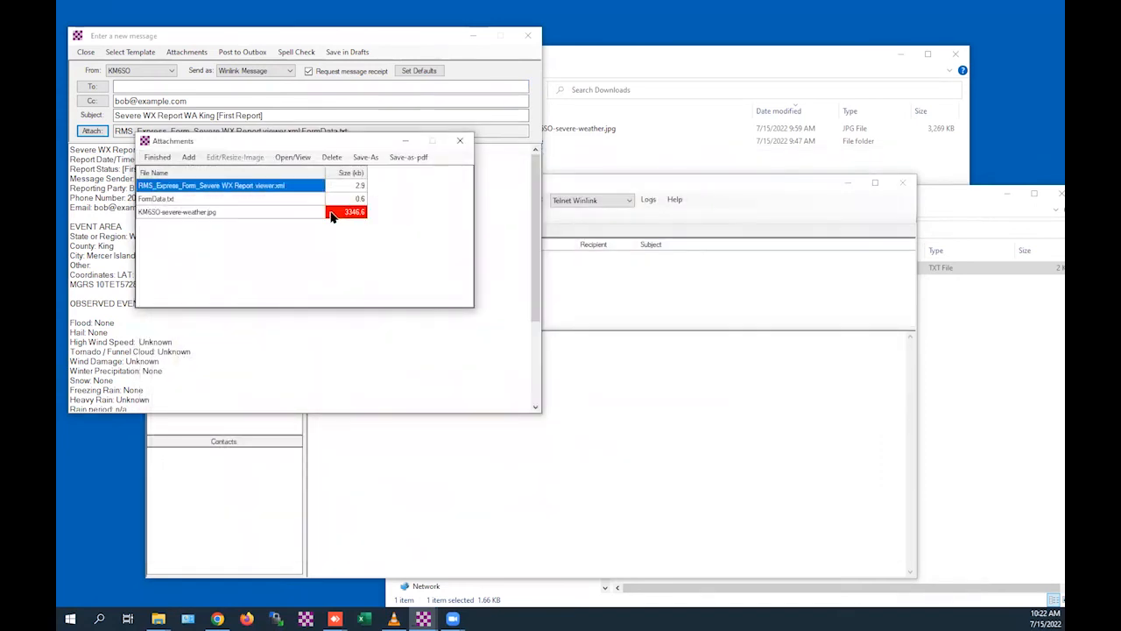
Open the attached photo for editing and crop it to a central area of about 2649 x 1923 pixels
left_click(220, 214)
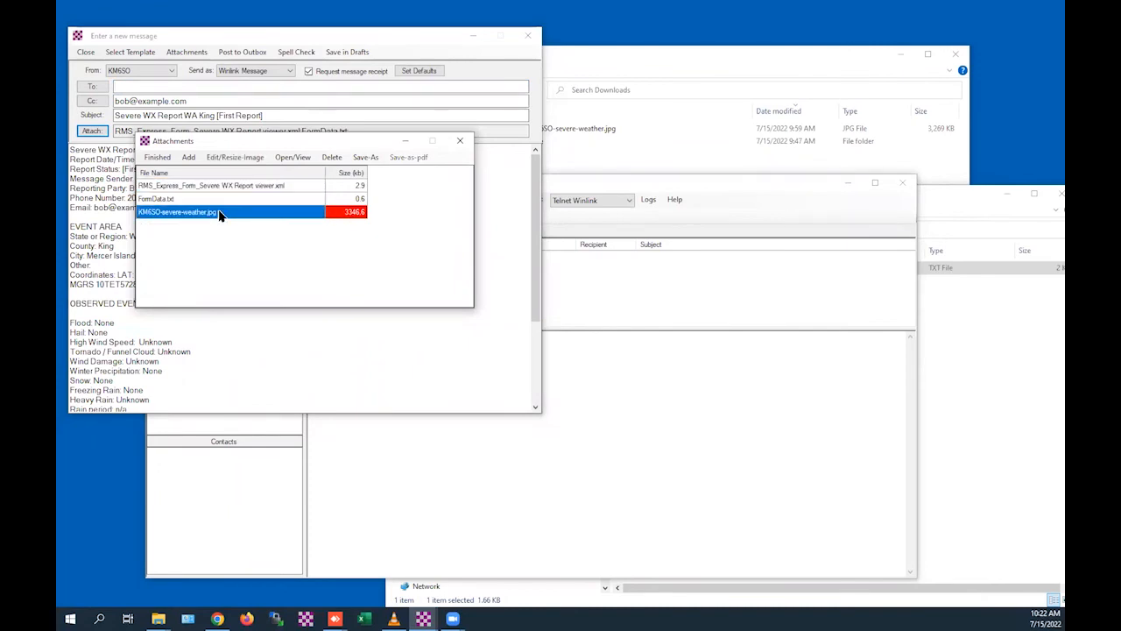
left_click(226, 159)
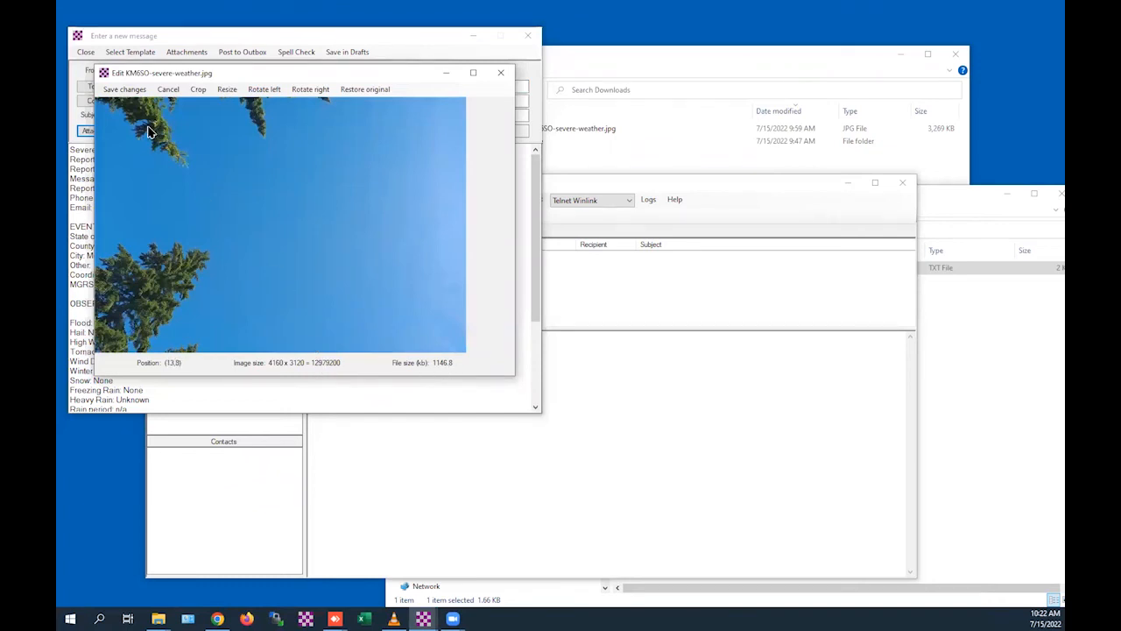
left_click_drag(147, 128, 387, 303)
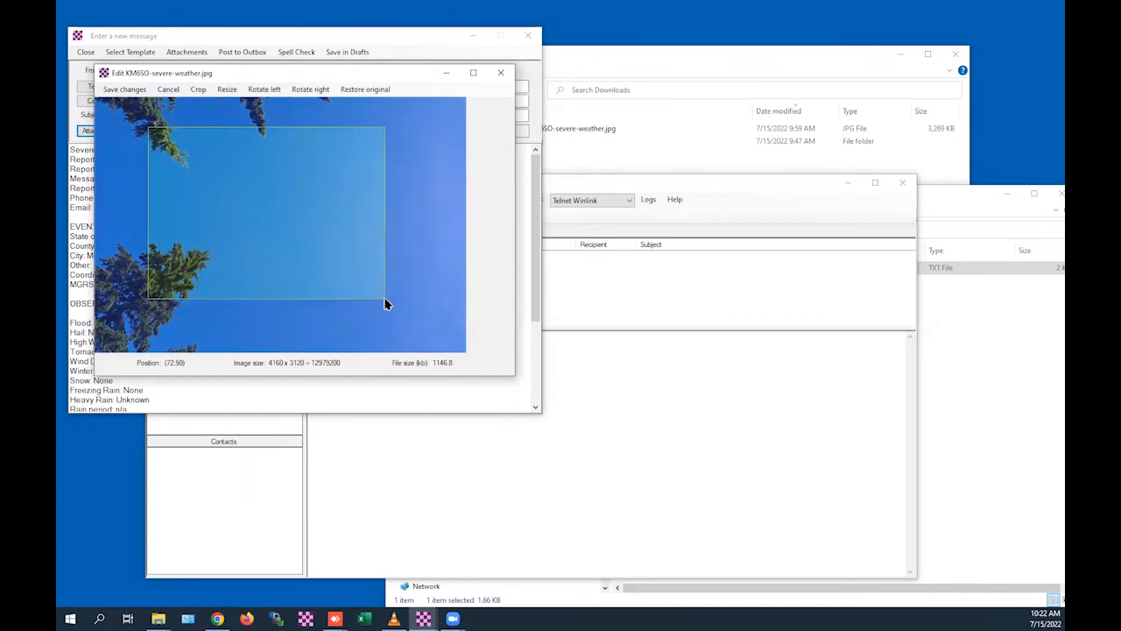
left_click(198, 91)
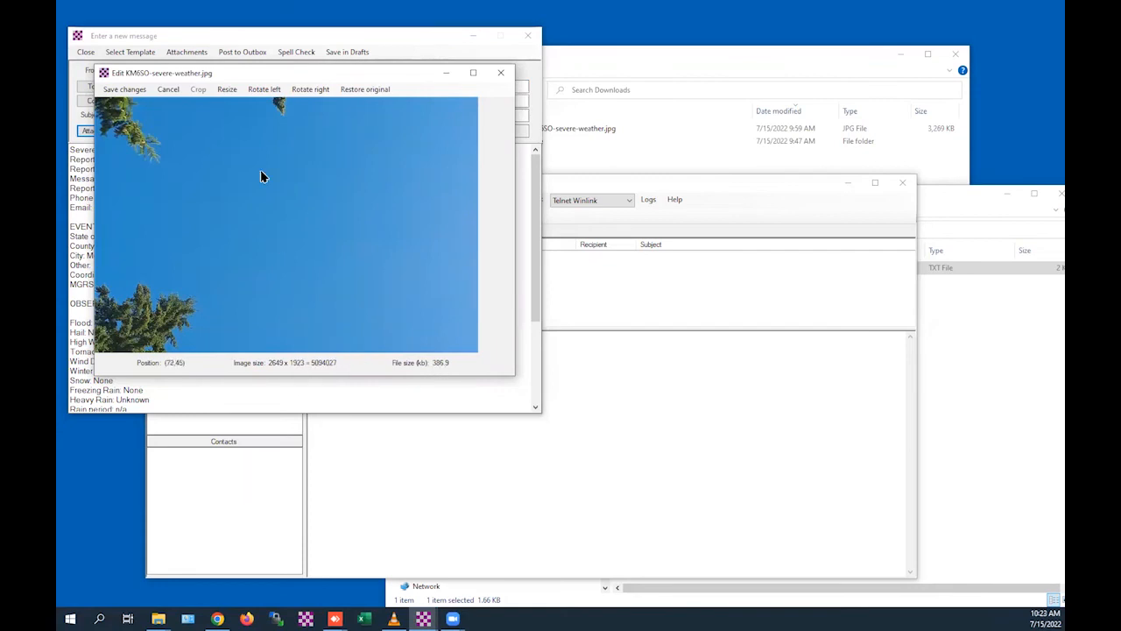
Resize the cropped photo to a file size of 5 kb, save the image changes and finish the attachments
left_click(225, 90)
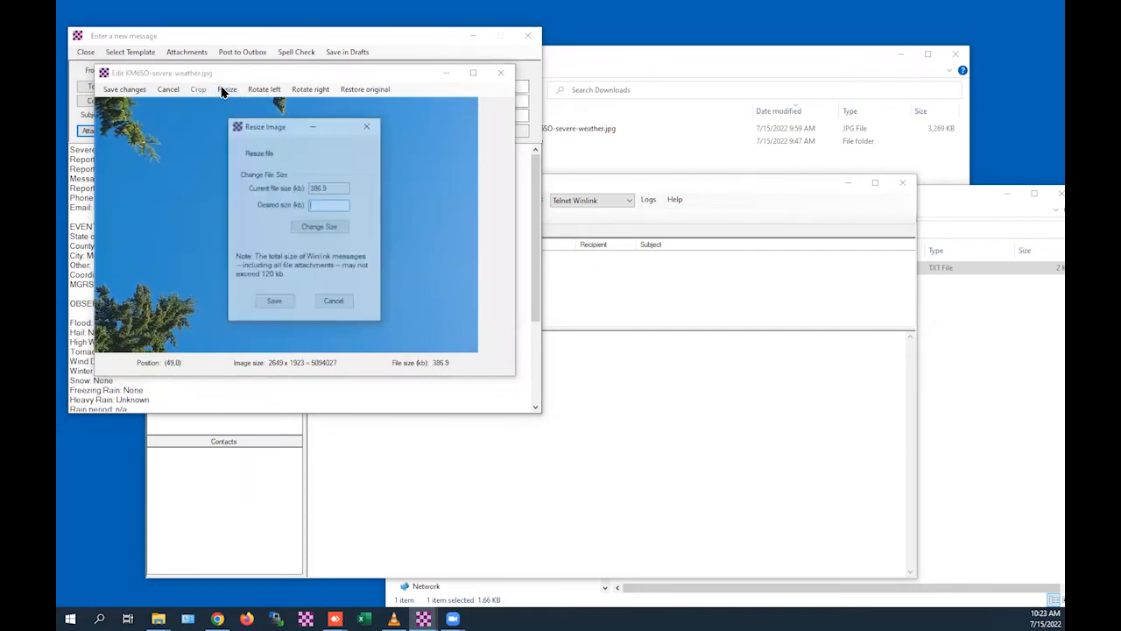
left_click(325, 204)
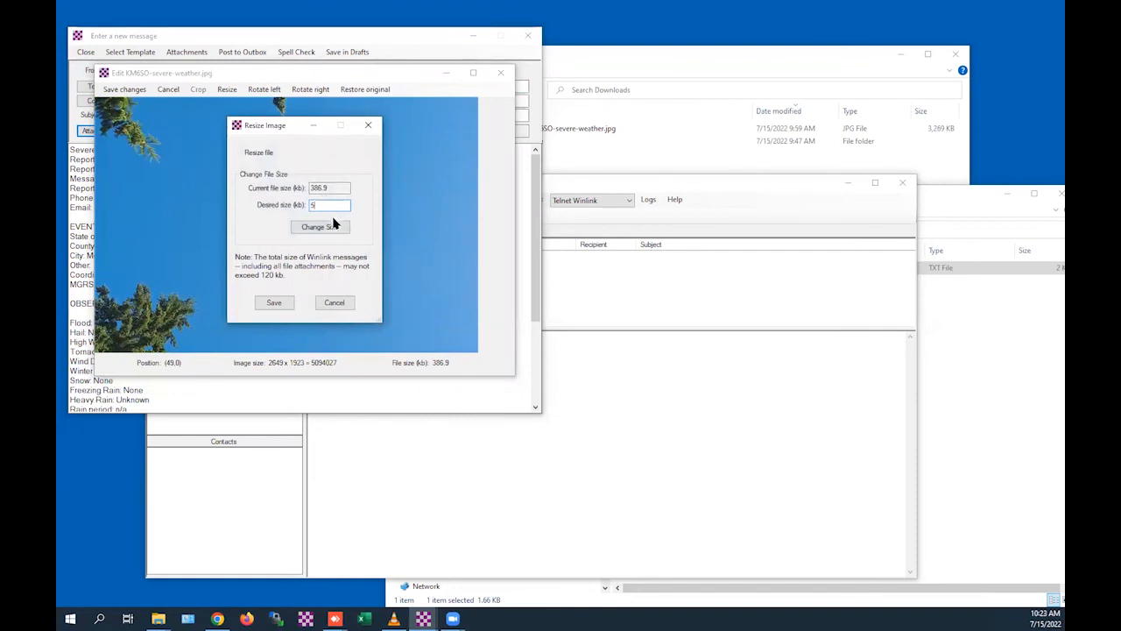
left_click(310, 229)
left_click(275, 303)
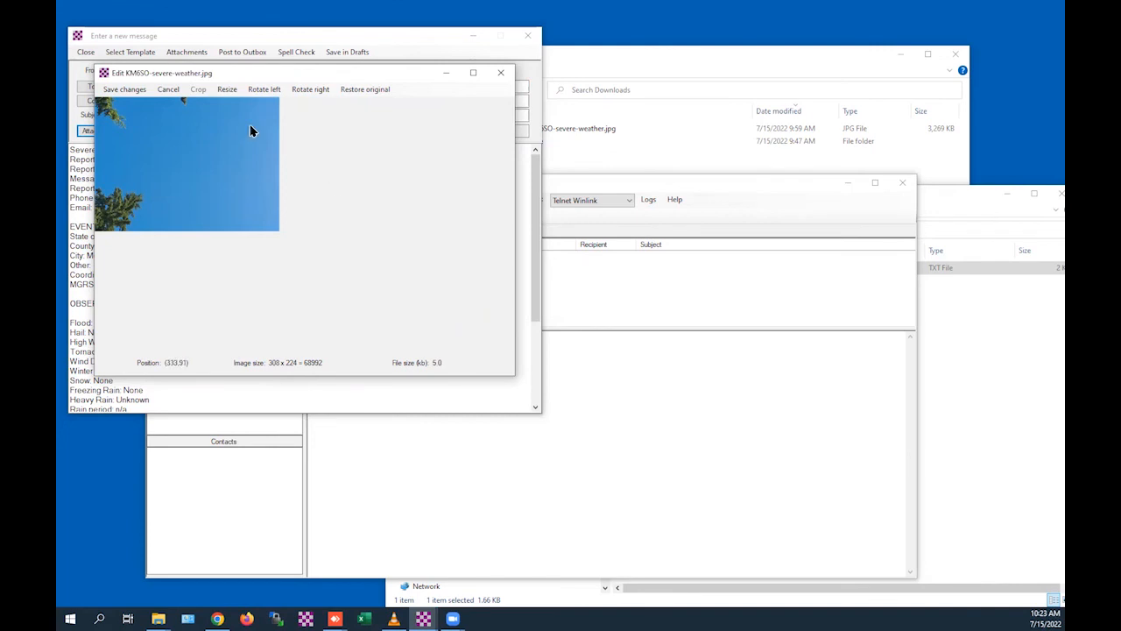
left_click(123, 91)
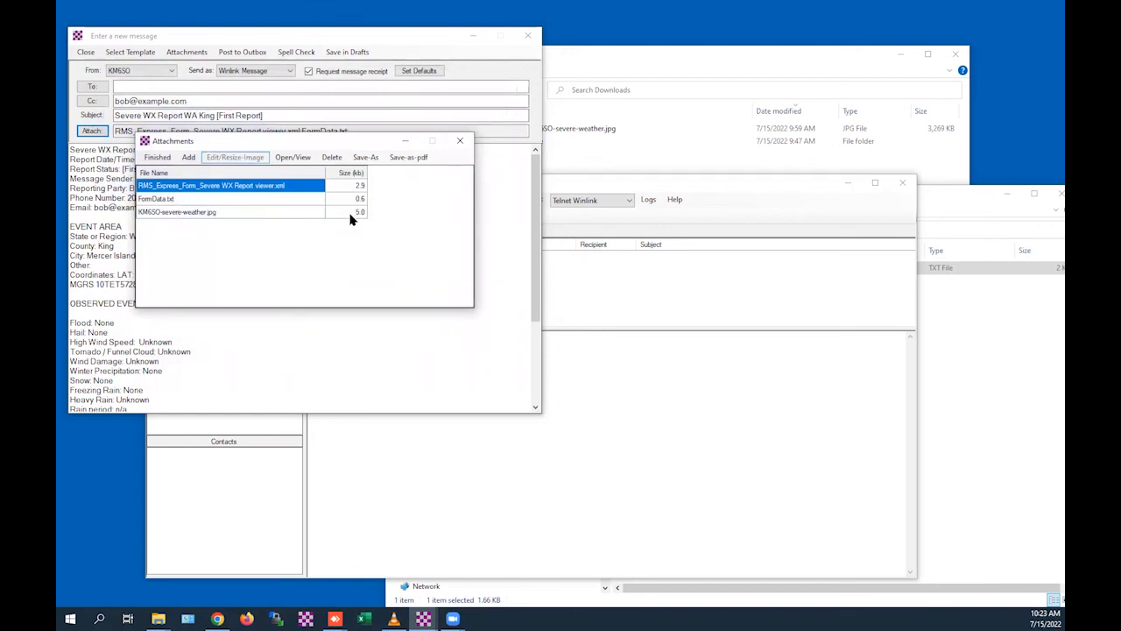
left_click(155, 157)
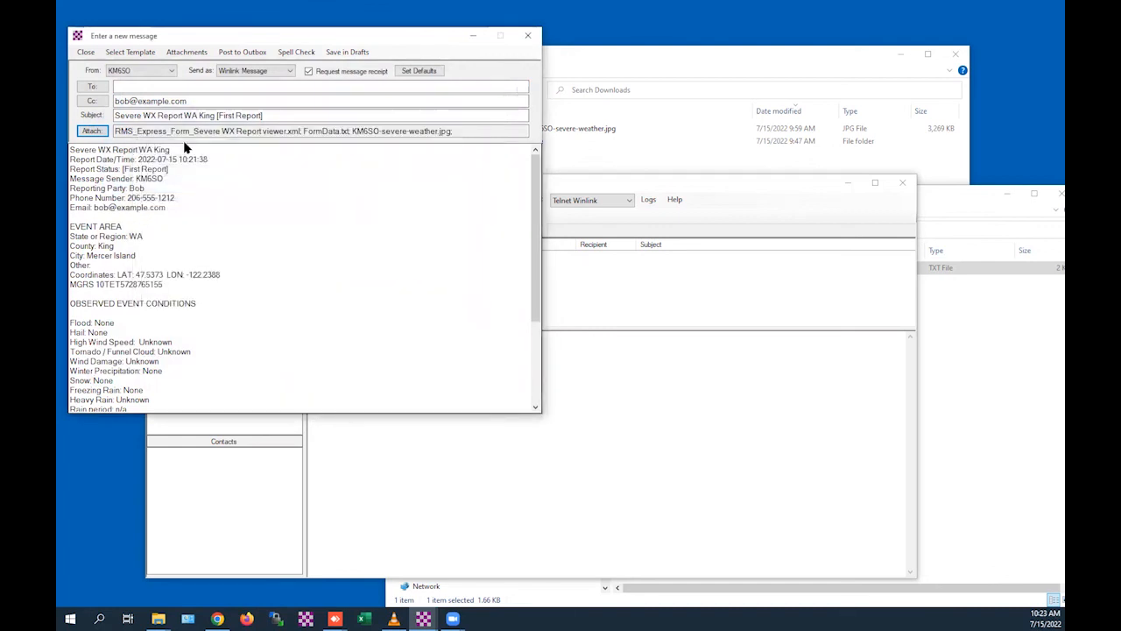
Address the Severe WX Report message to the 1-ETO contact and post it to the Outbox
left_click(87, 87)
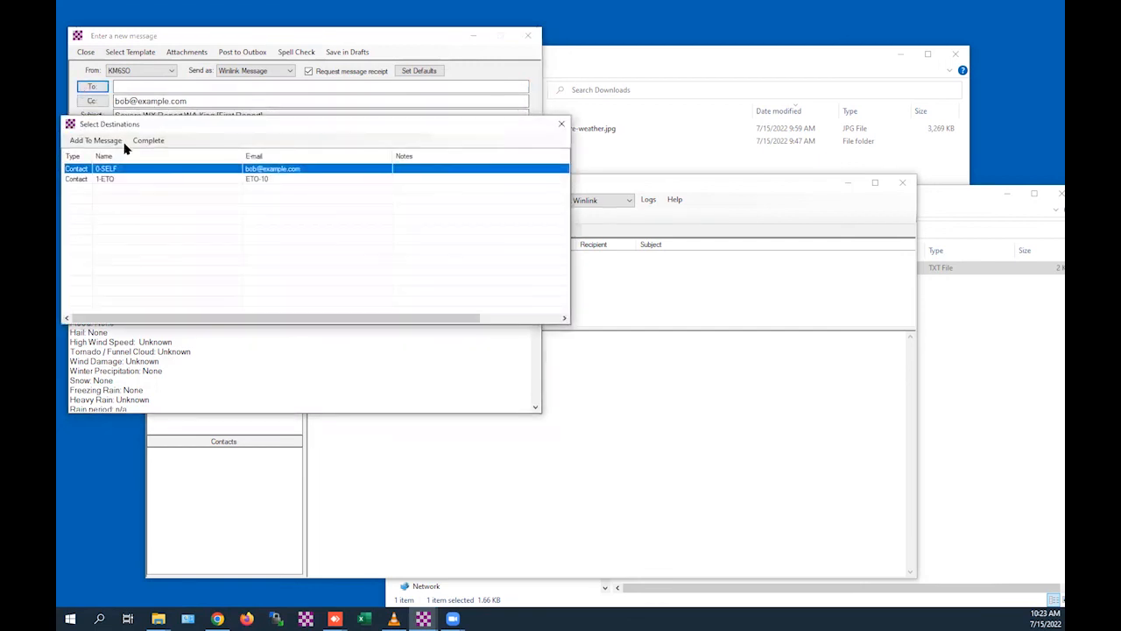
left_click(102, 180)
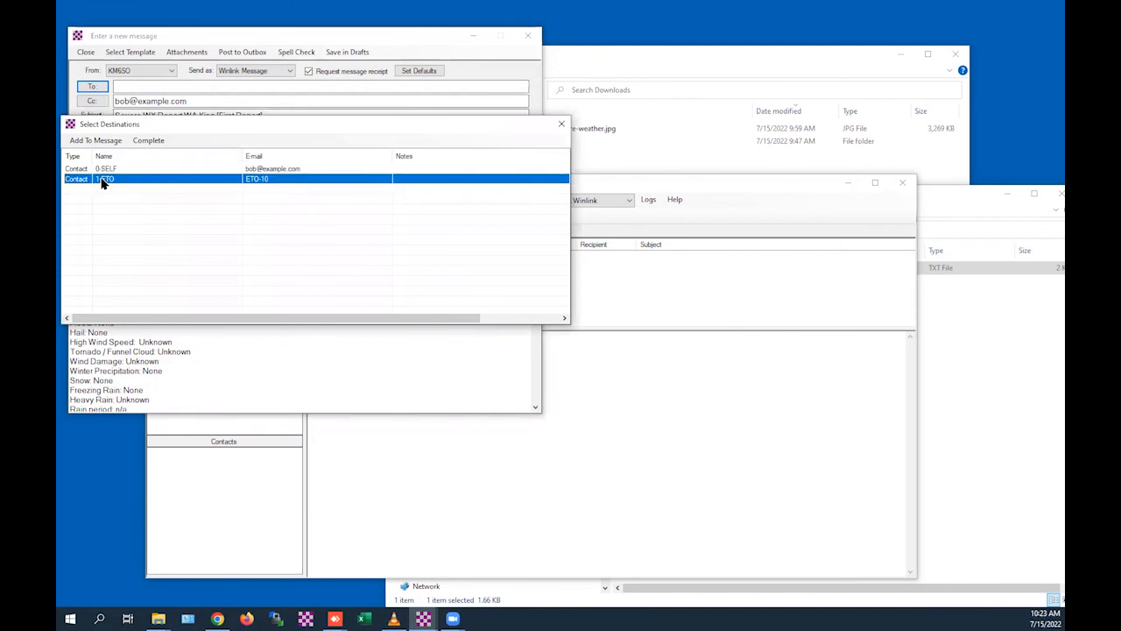
double_click(102, 180)
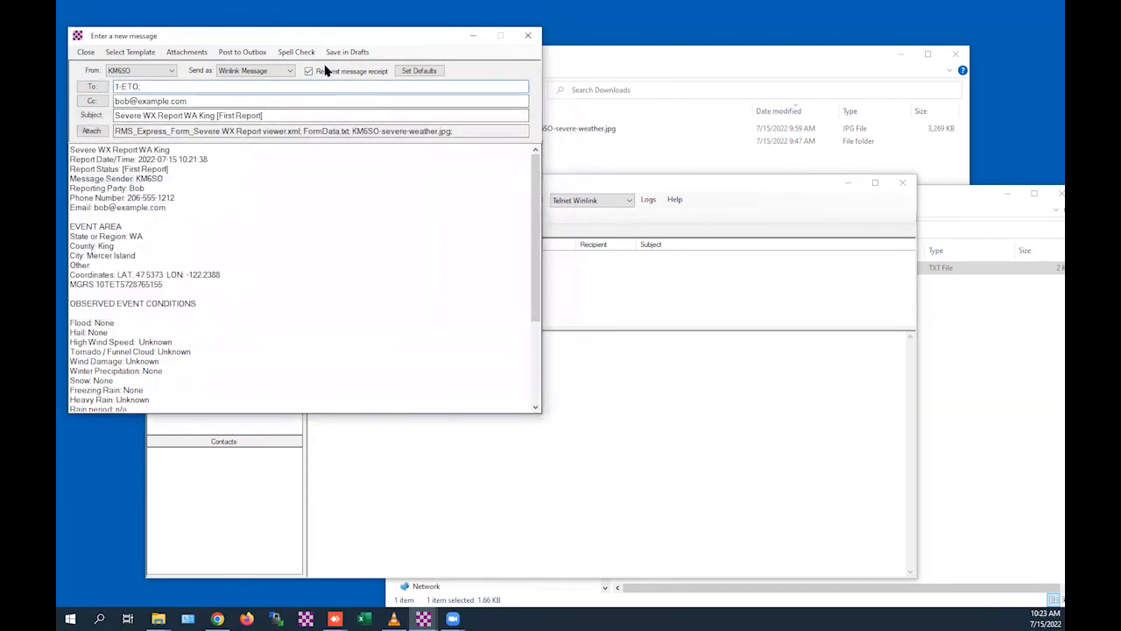
left_click(240, 54)
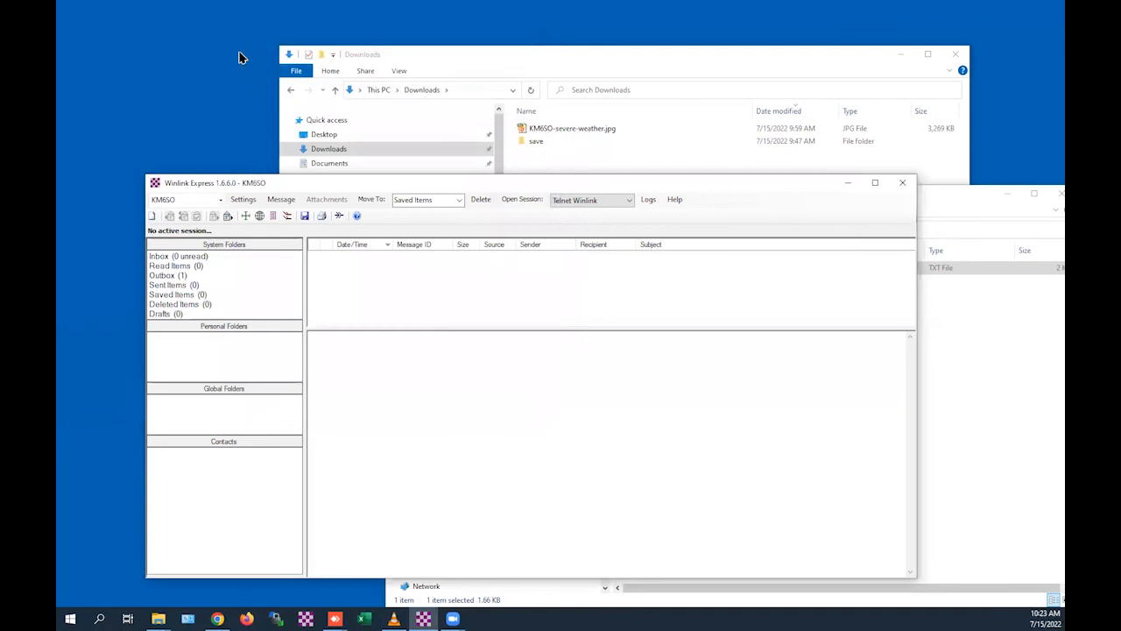
Review the queued Severe WX Report in the Outbox, reopening it to check its recipients and attachments, and close it
left_click(174, 279)
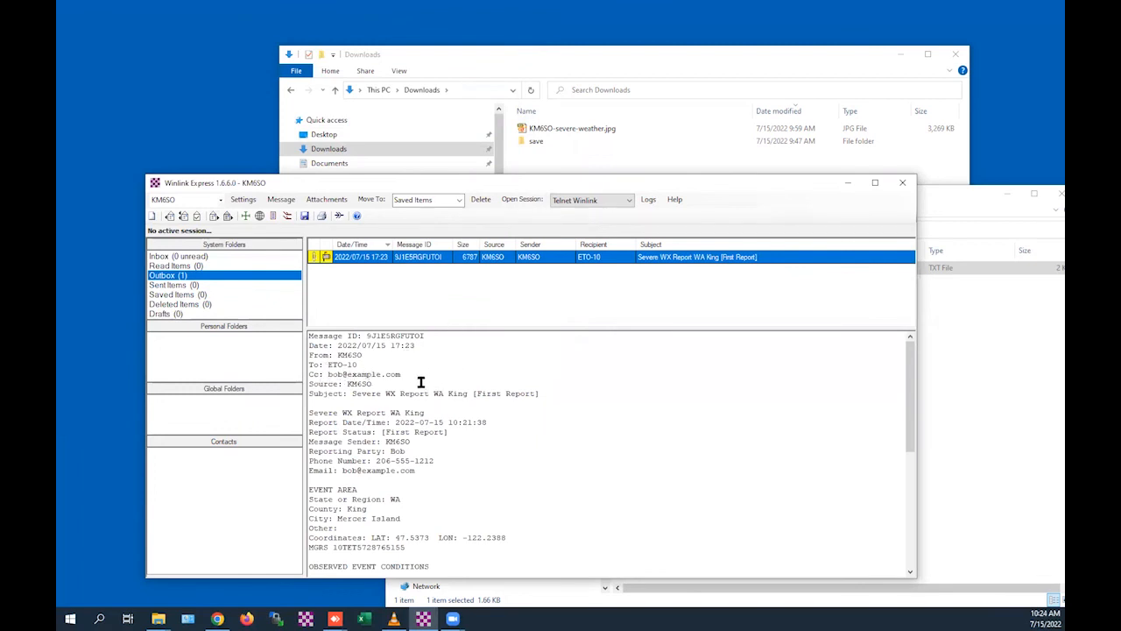
scroll(569, 351, "down", 9)
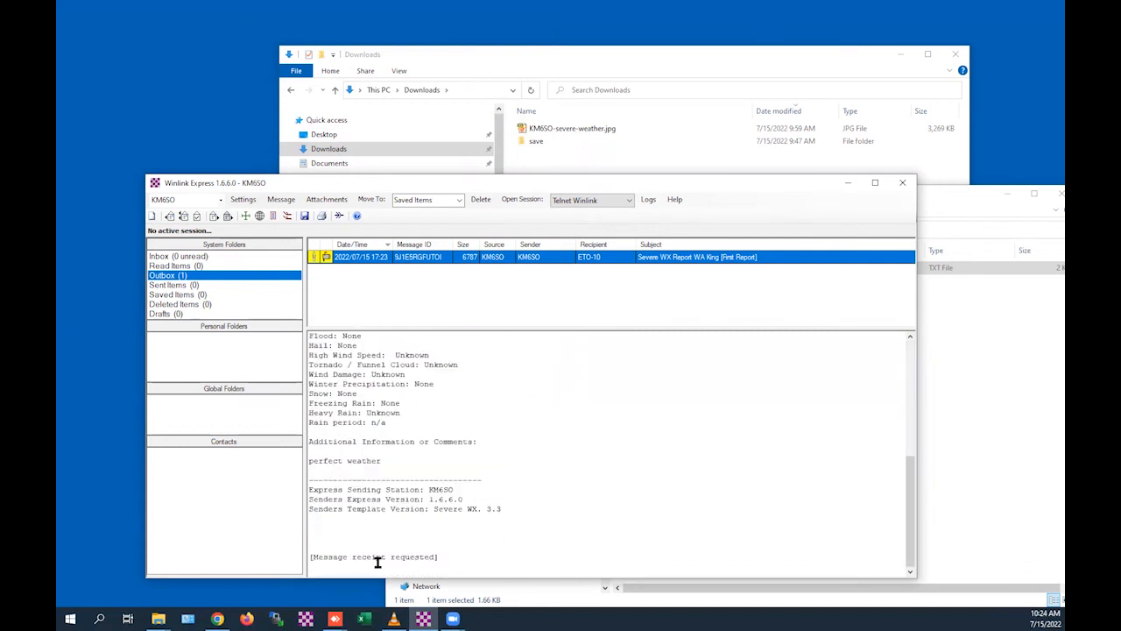
scroll(549, 446, "up", 9)
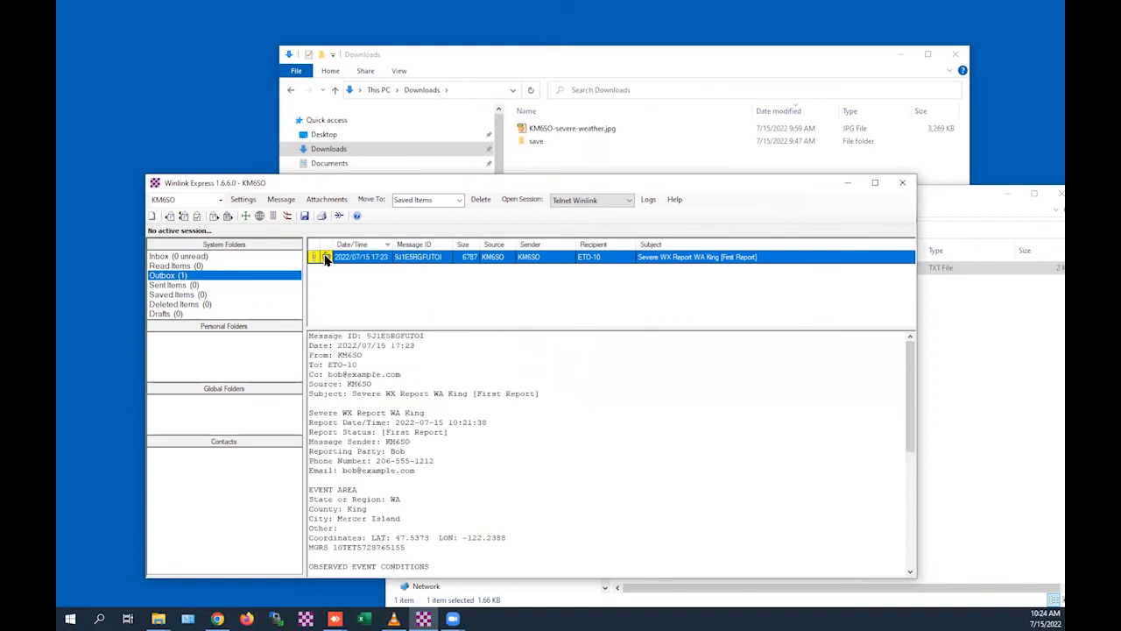
double_click(326, 257)
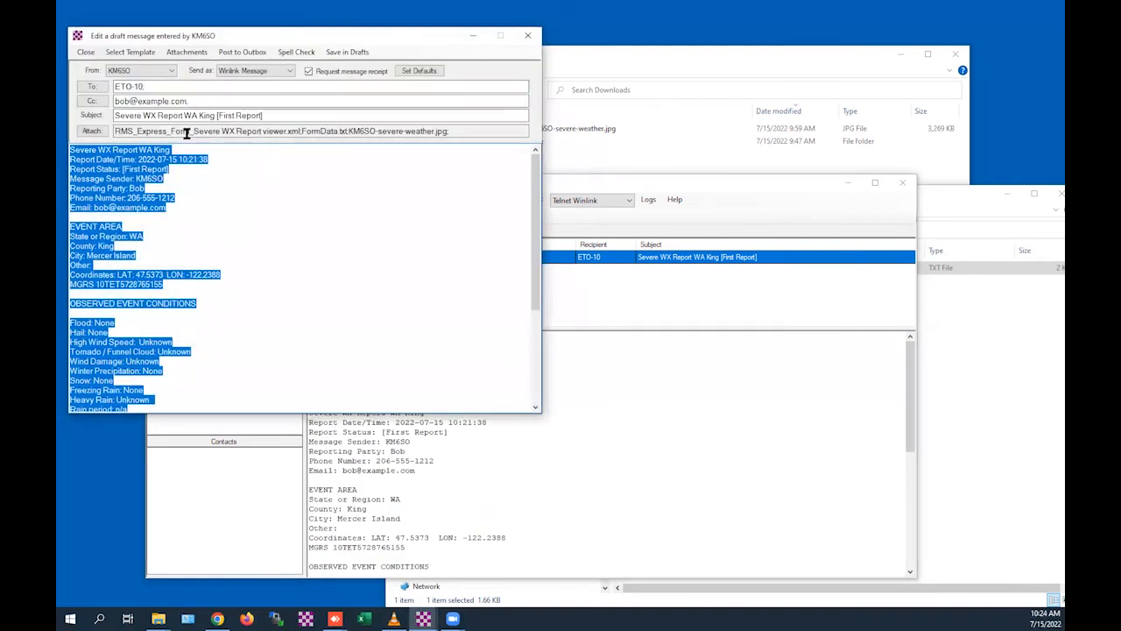
left_click(528, 36)
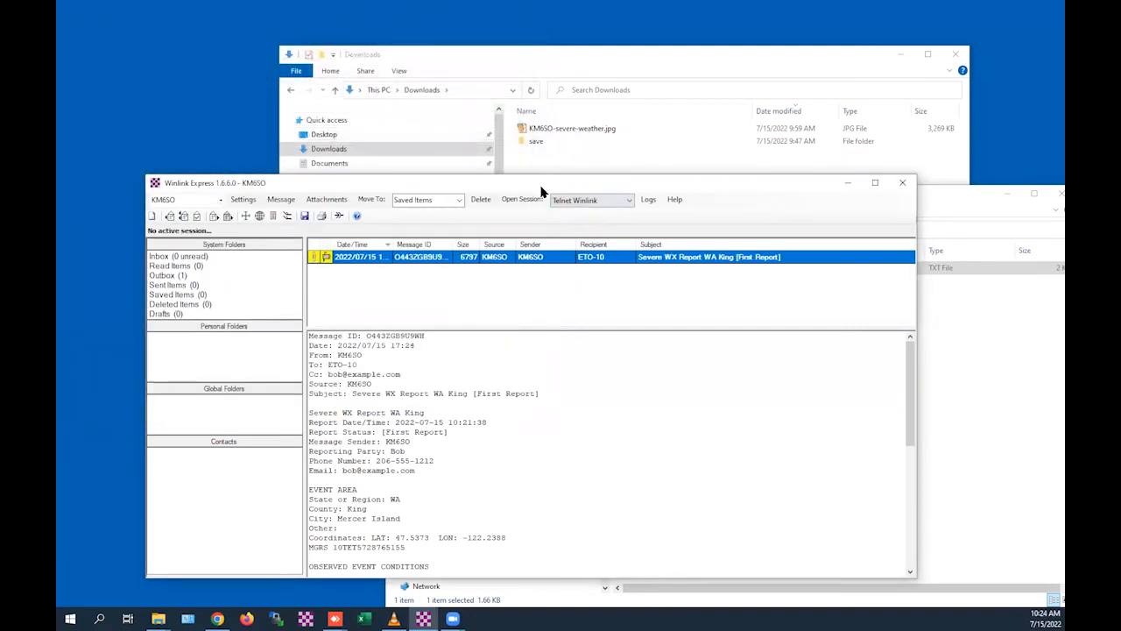